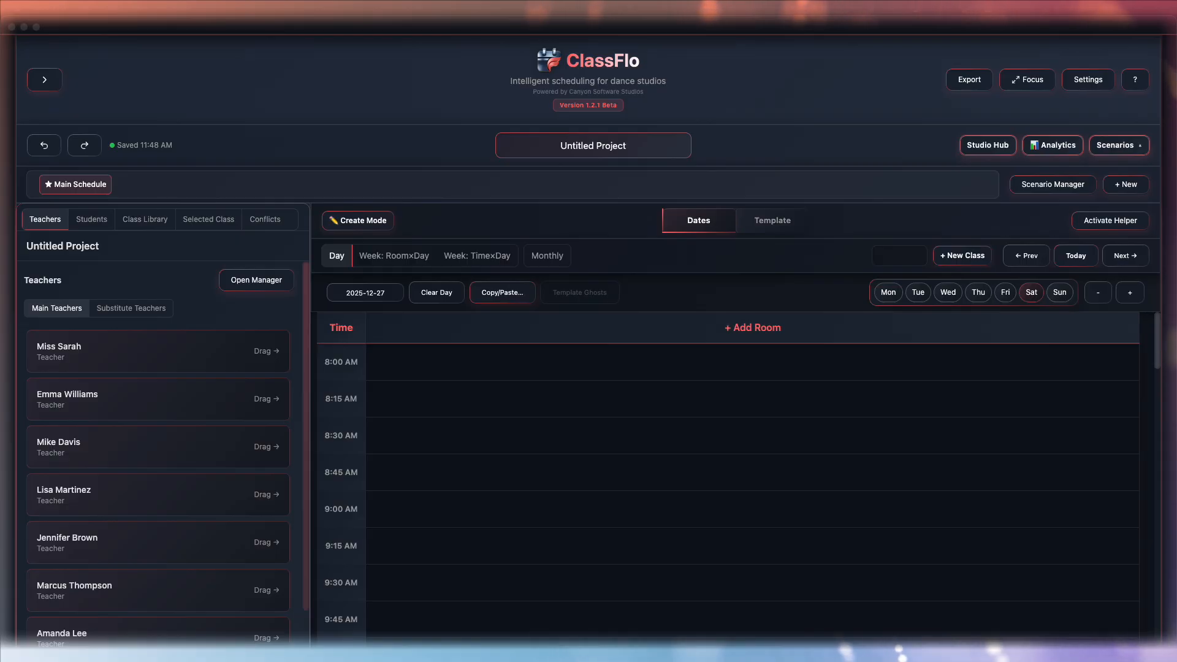
Open the Scheduling Helper's Auto-Fill, choose Weekly Mode, and switch the schedule to the weekly template
click(1110, 222)
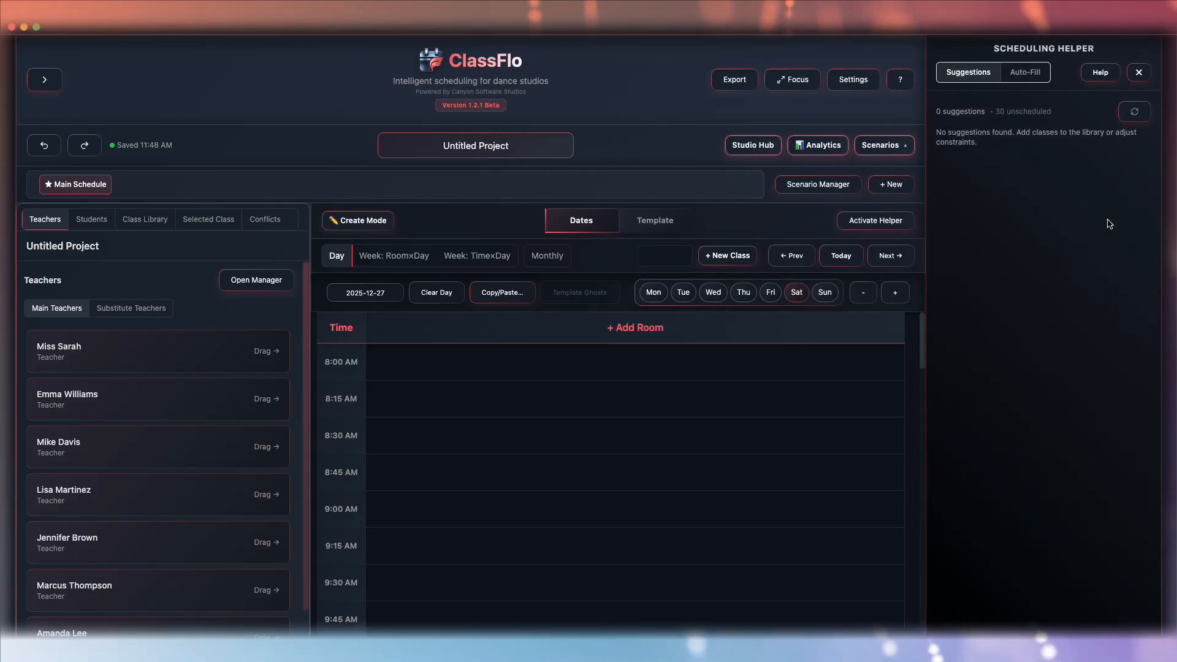
click(1038, 76)
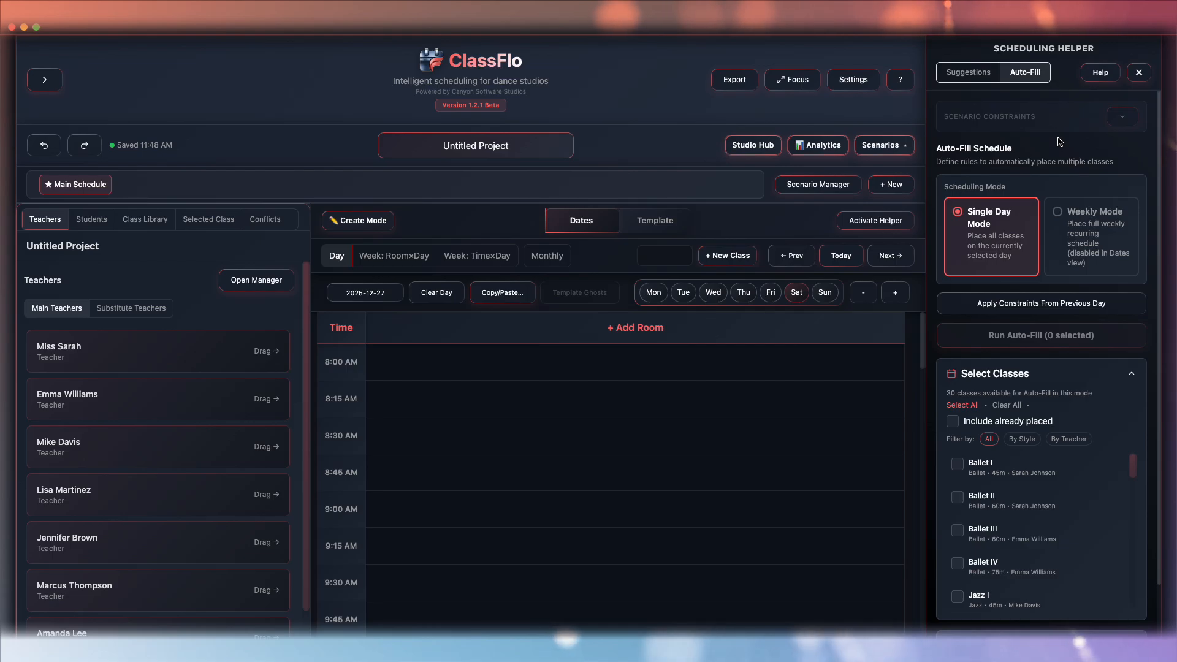
click(1087, 226)
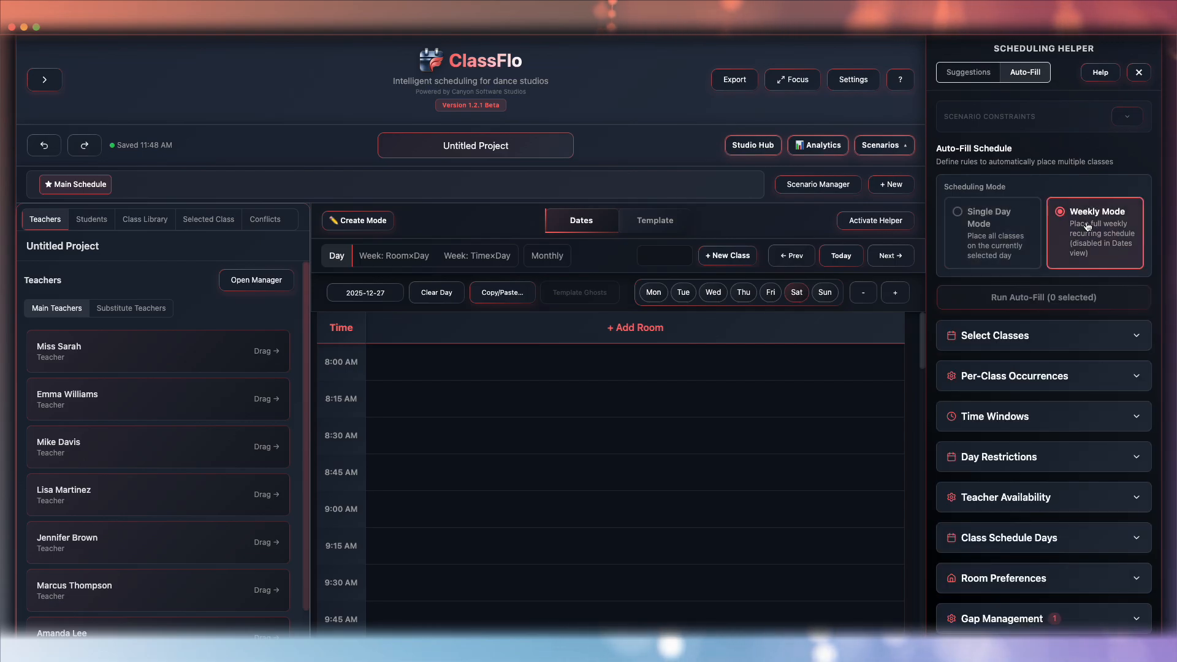
click(662, 230)
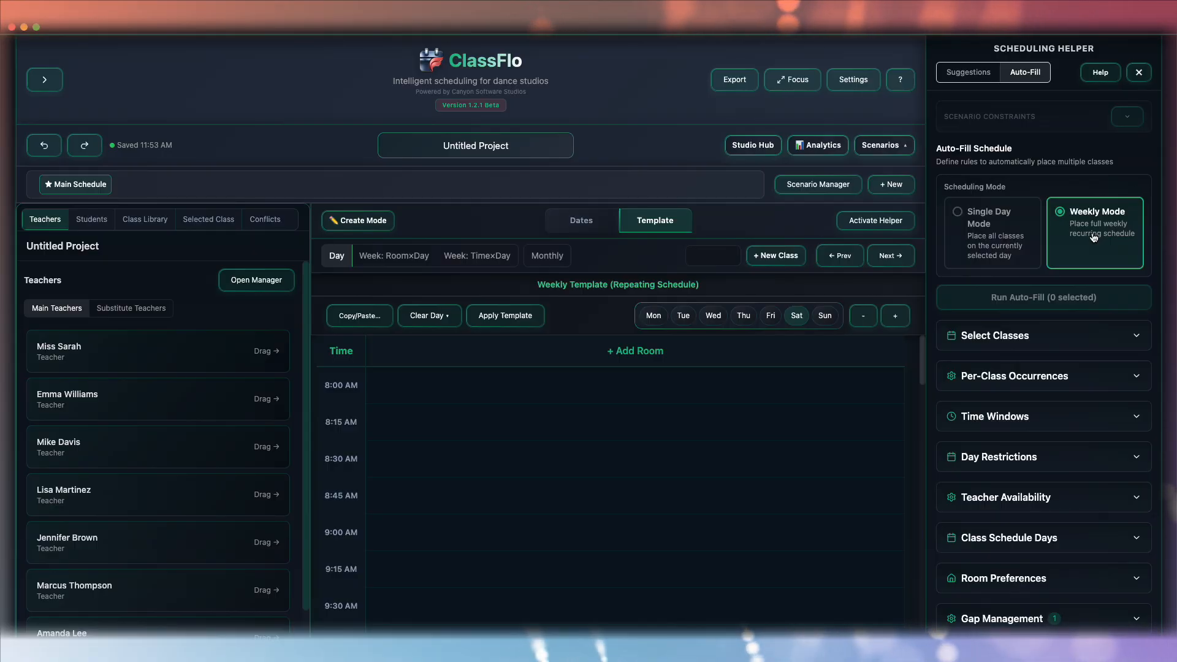
Switch Auto-Fill to Single Day Mode in the Dates view, and return to Weekly Mode in the Template view
click(989, 236)
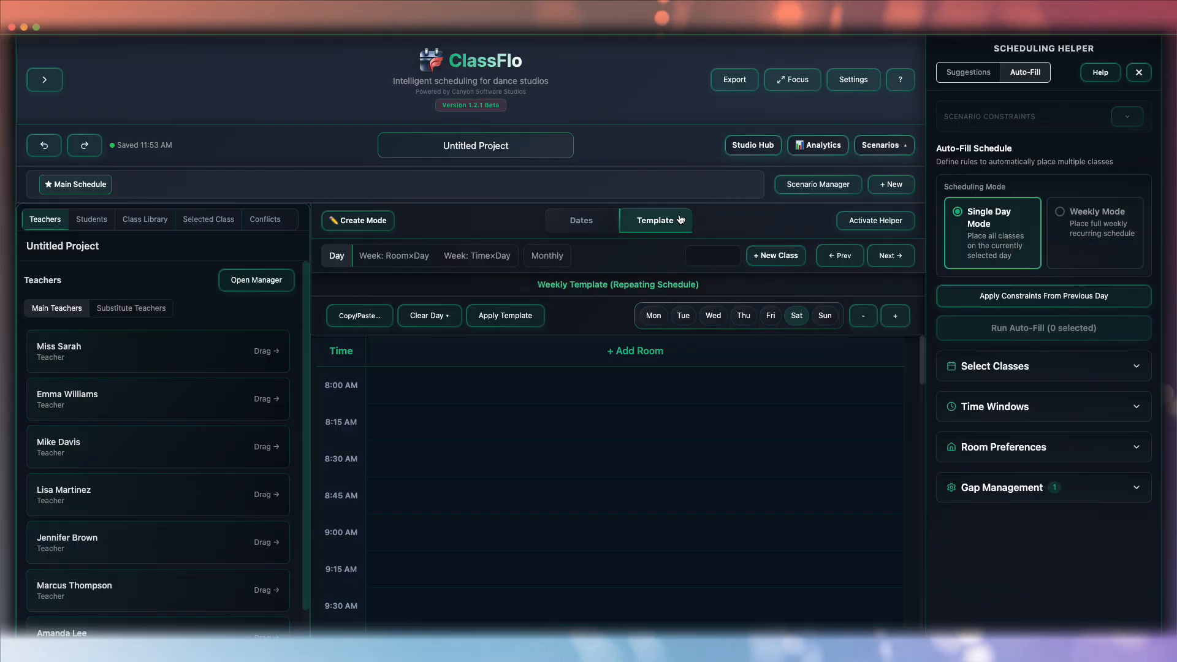
click(581, 221)
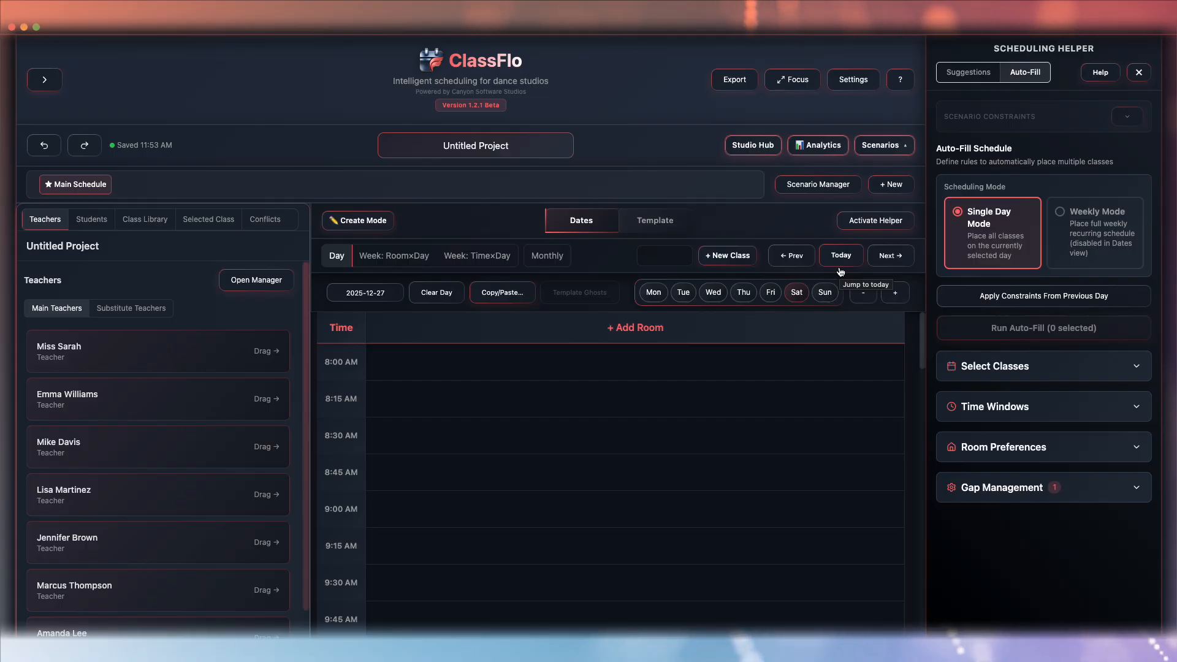
click(655, 221)
click(1066, 239)
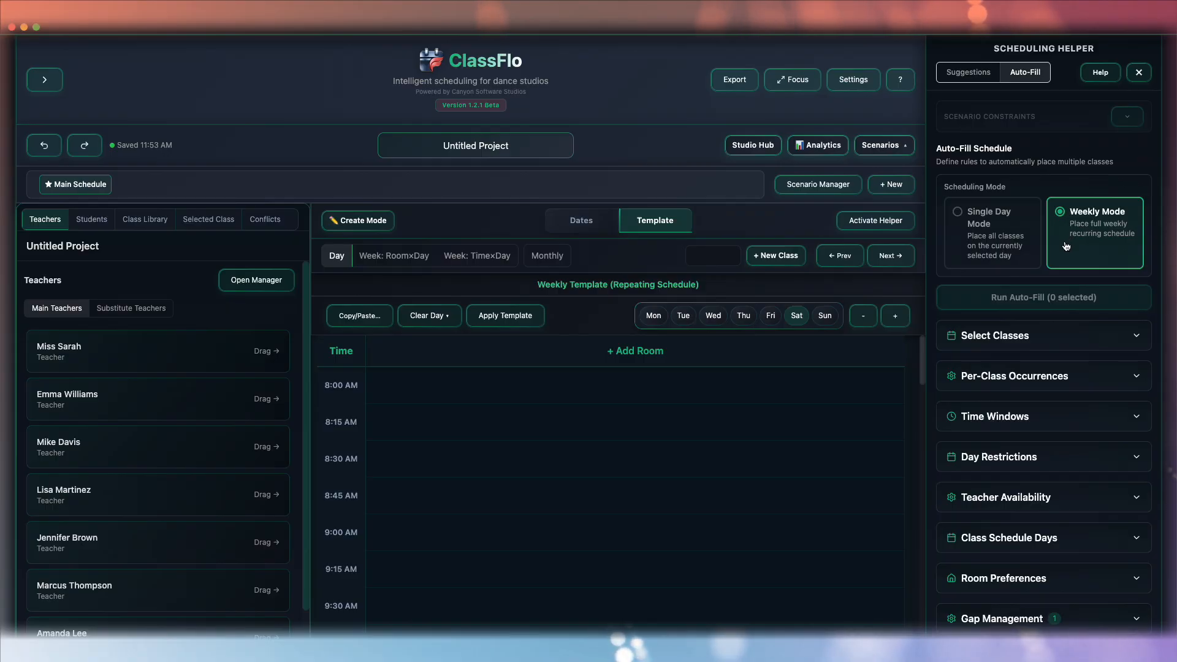
Select all classes available for Auto-Fill, and clear the selection again
click(1132, 345)
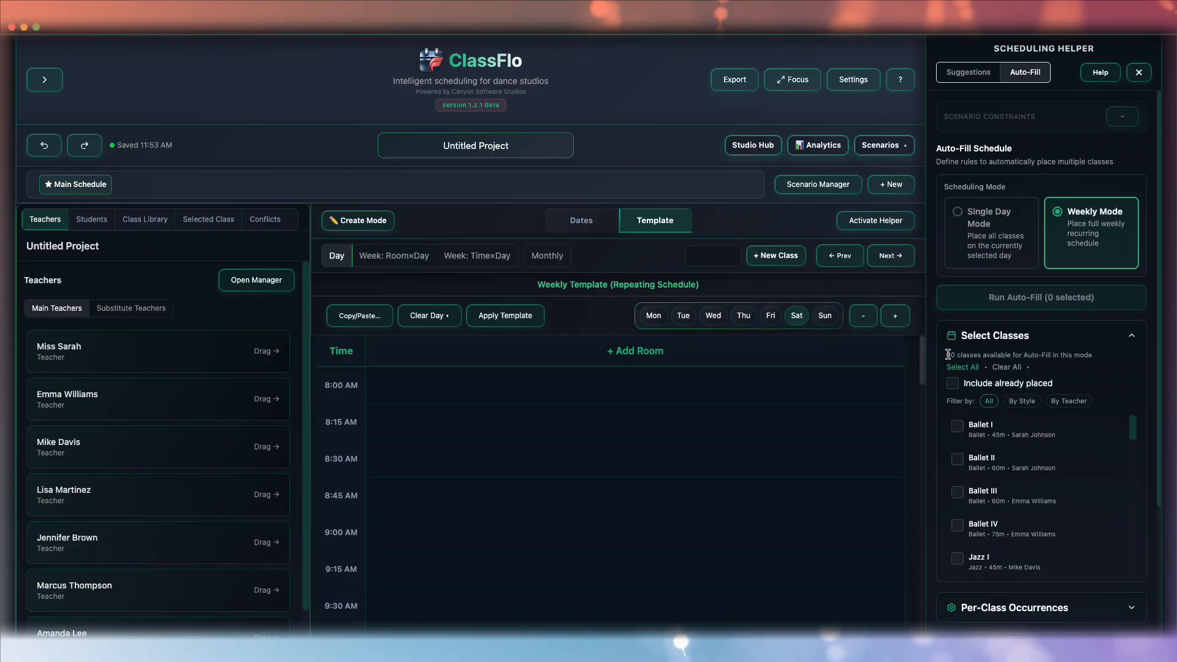
drag(985, 355, 1104, 361)
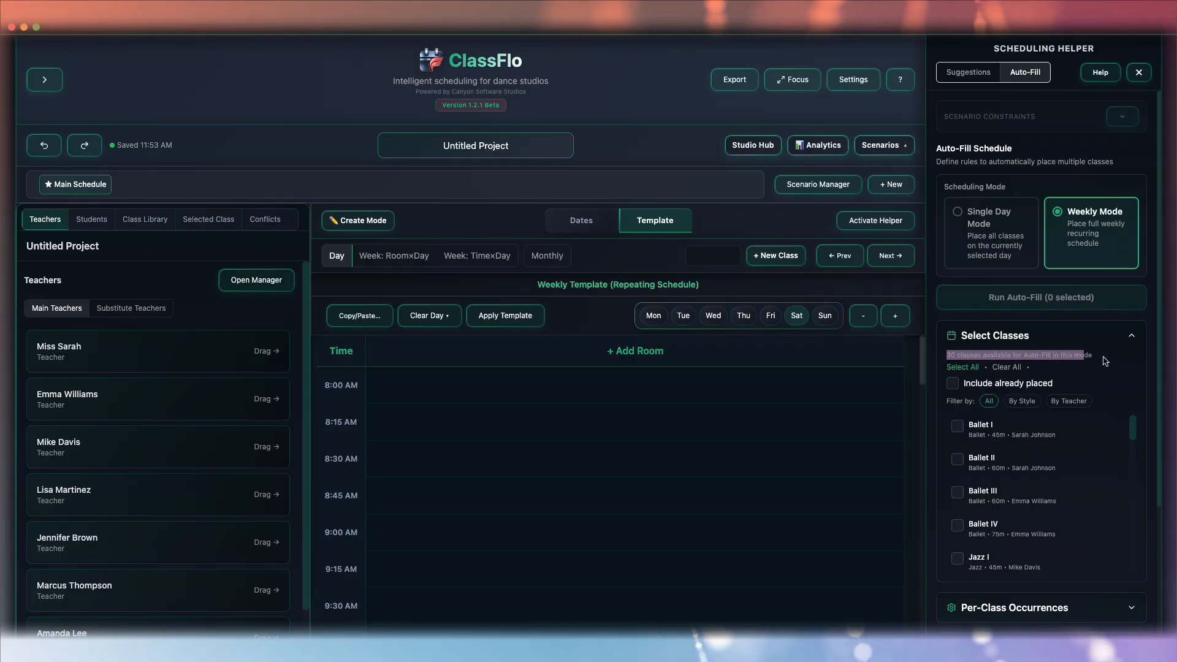
click(1107, 360)
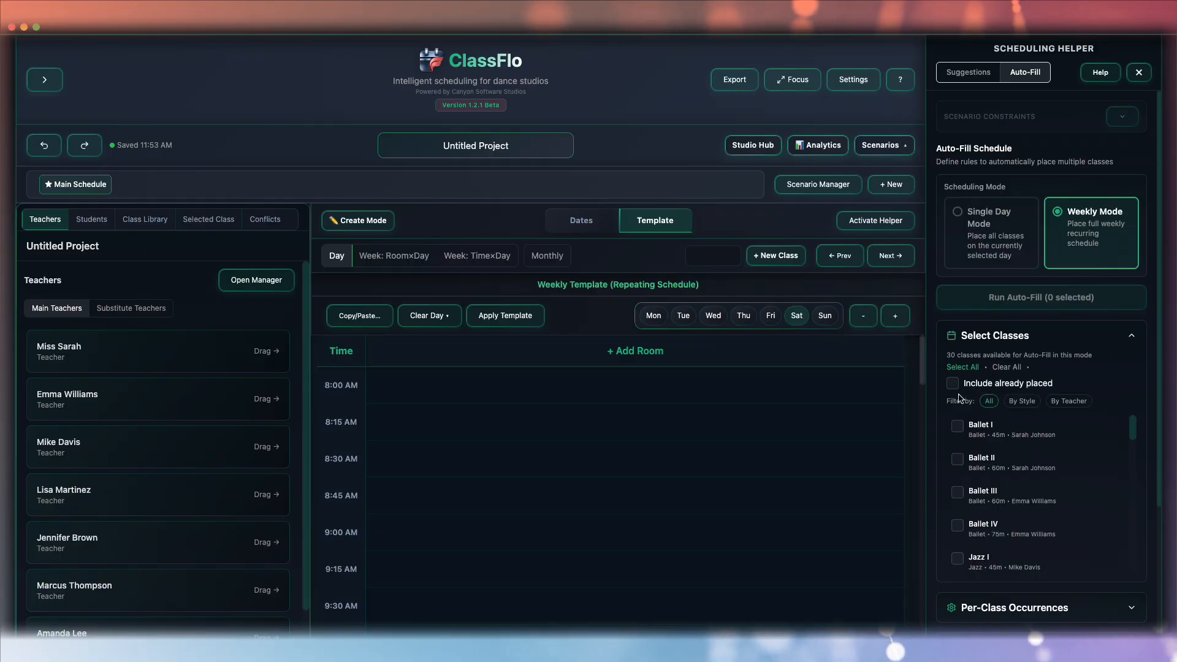
click(975, 367)
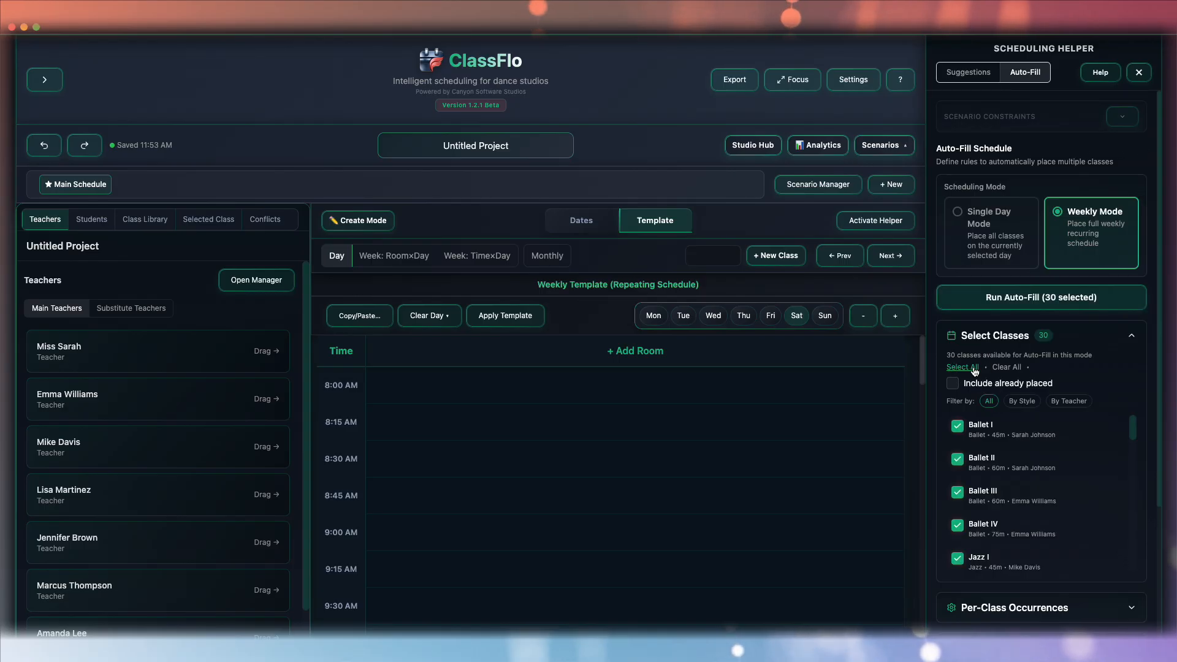
click(1003, 368)
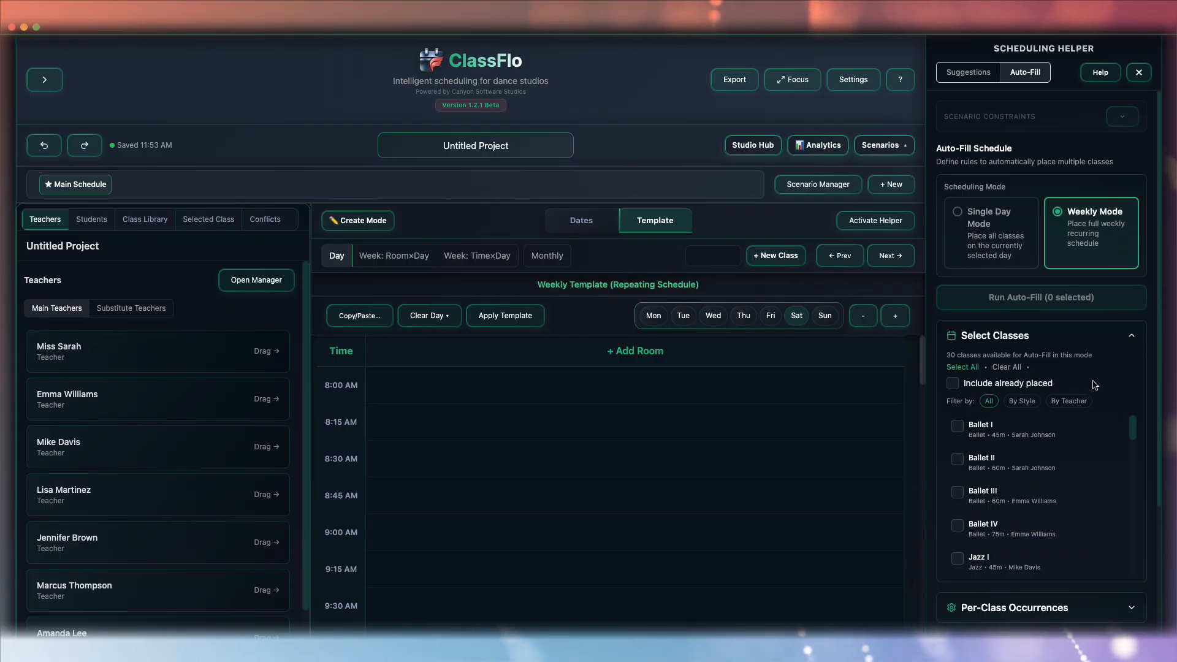
Filter the Auto-Fill class list by the Ballet style and look through the matching classes
click(1029, 402)
click(1079, 402)
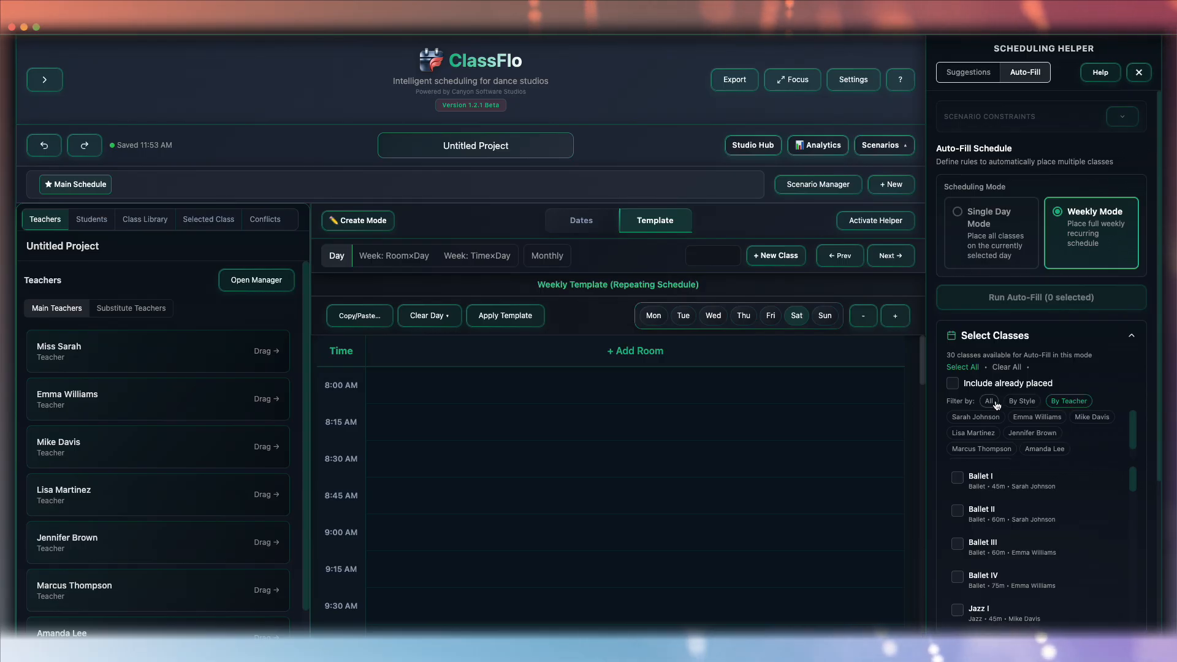
click(1021, 402)
click(961, 417)
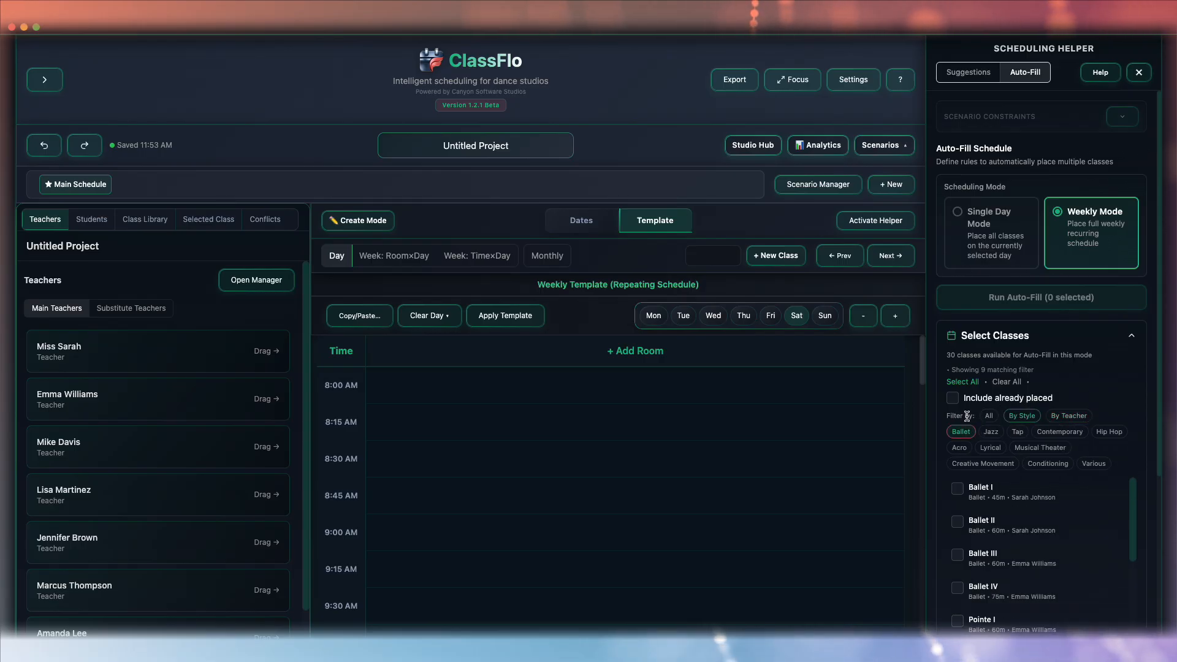
scroll(1061, 540, down, 1)
scroll(1060, 540, down, 2)
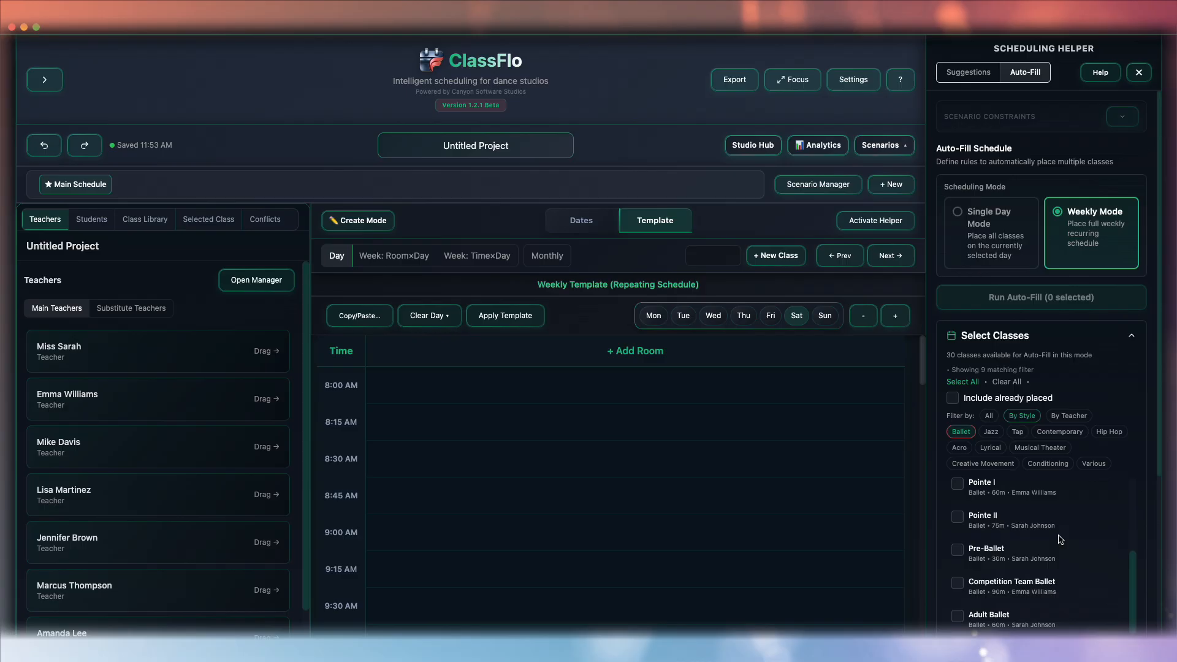
scroll(1060, 540, up, 3)
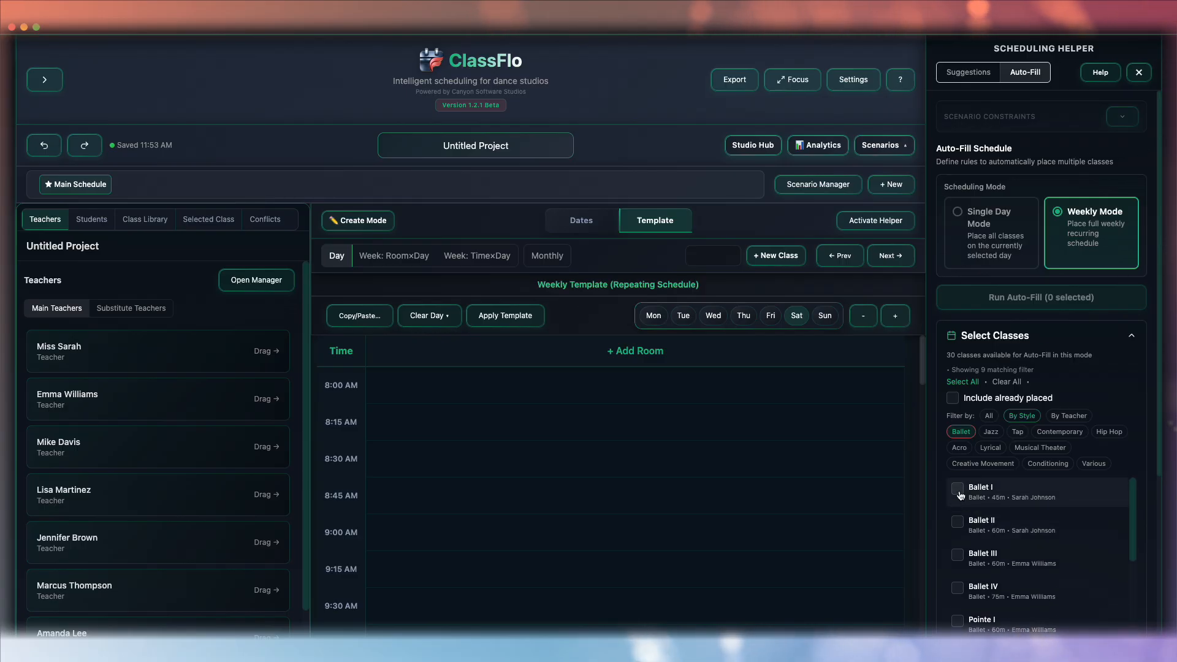
Select Ballet I, Ballet II, Ballet III and Ballet IV for Auto-Fill, and collapse the class selection
click(957, 488)
click(957, 522)
click(958, 590)
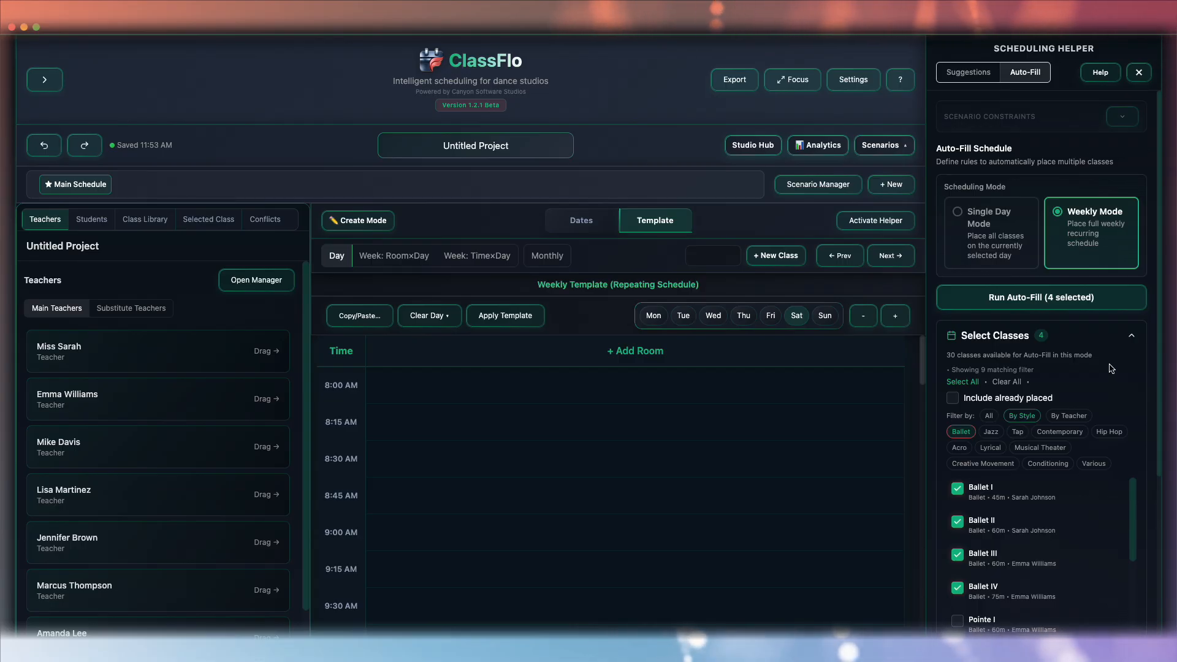
click(1121, 337)
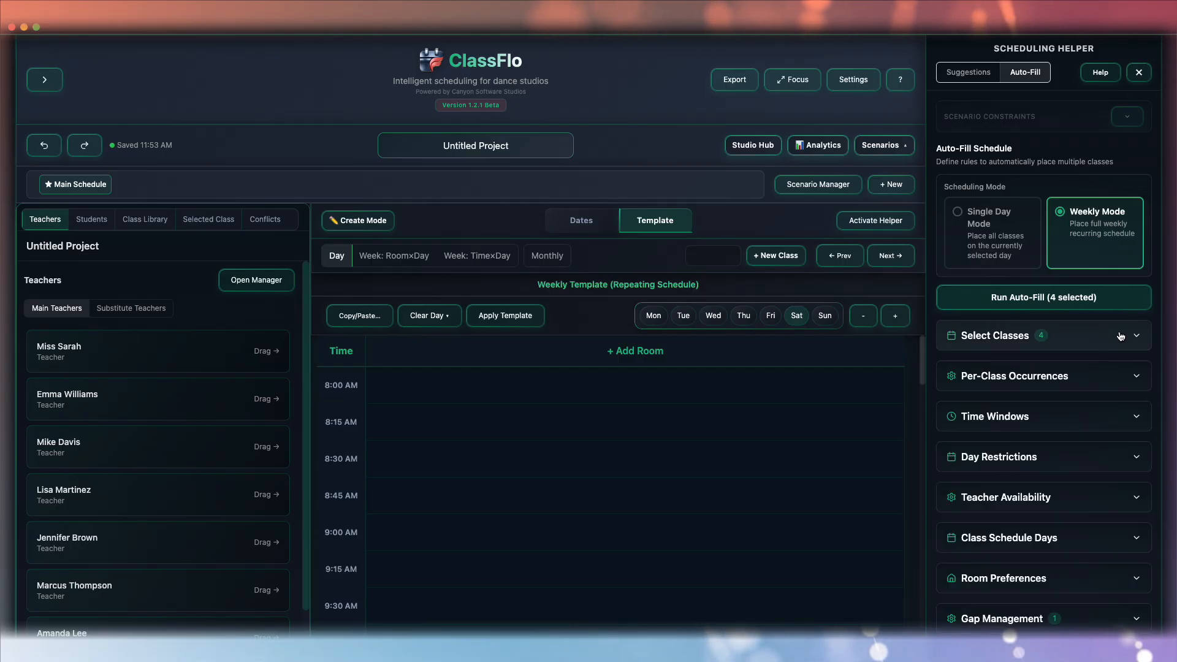
Assign a per-class occurrence rule for Ballet II with Monday 2x, Wednesday 1x and Friday 1x
click(1111, 376)
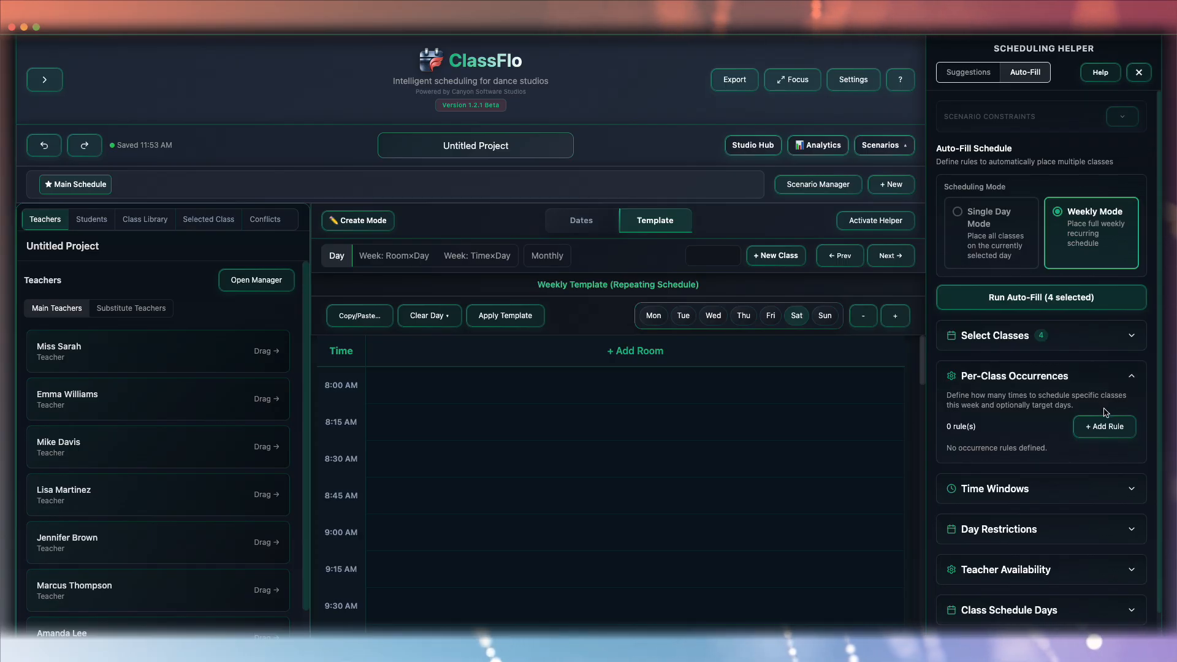
click(1104, 426)
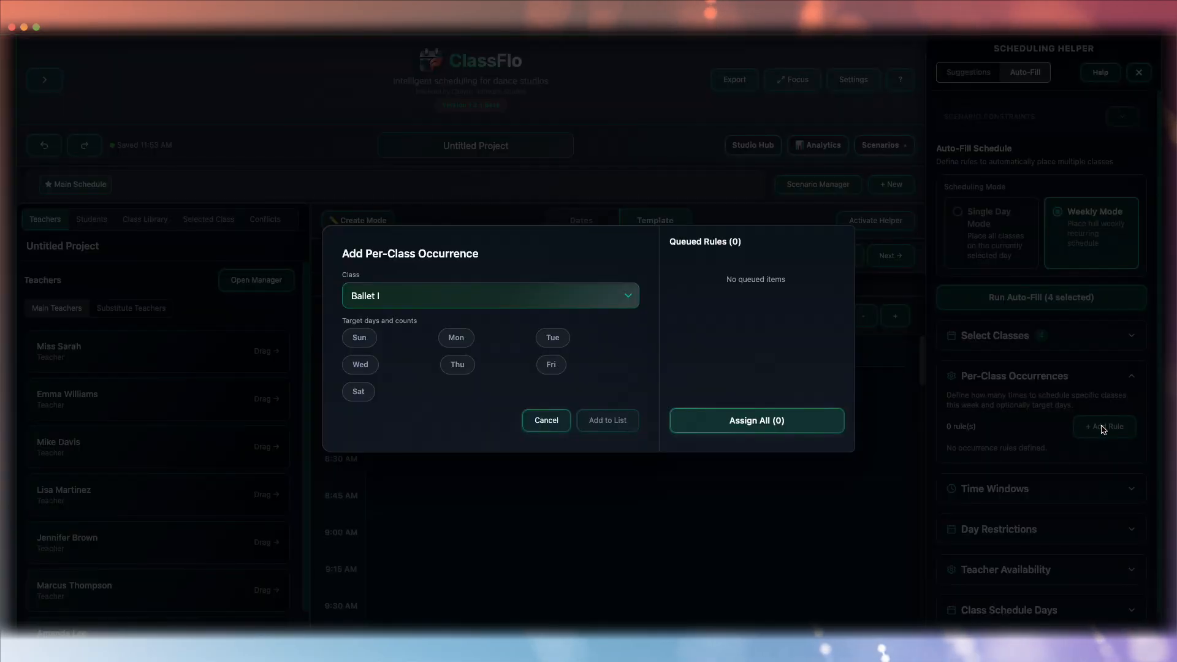
click(539, 300)
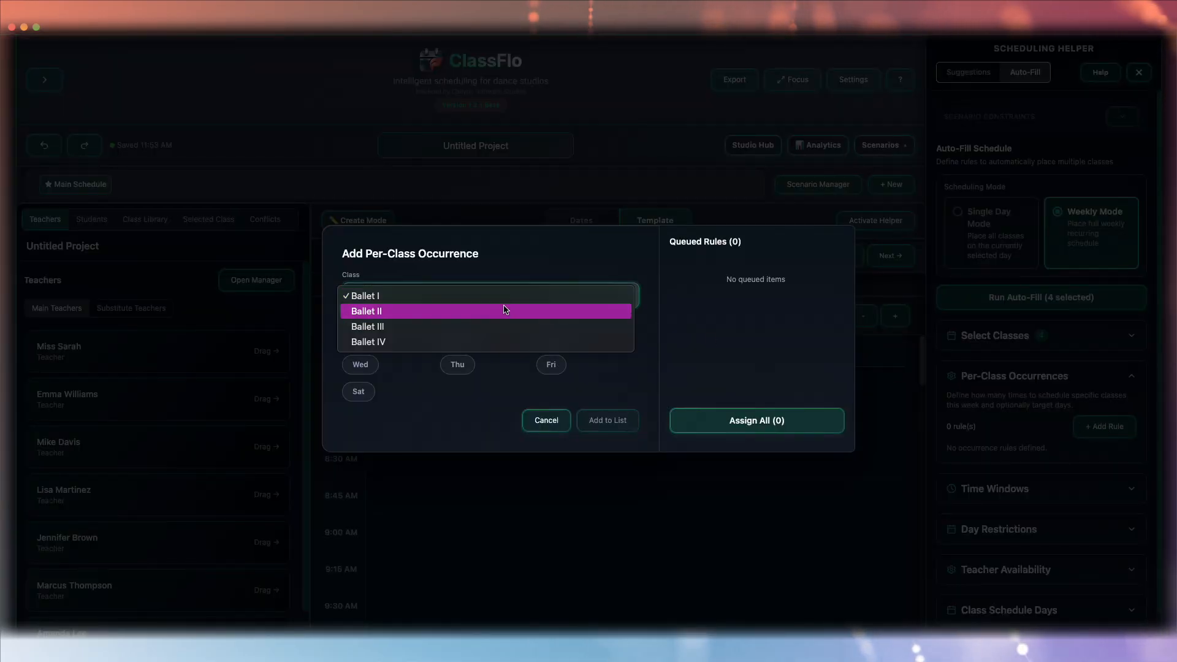
key(Escape)
click(455, 338)
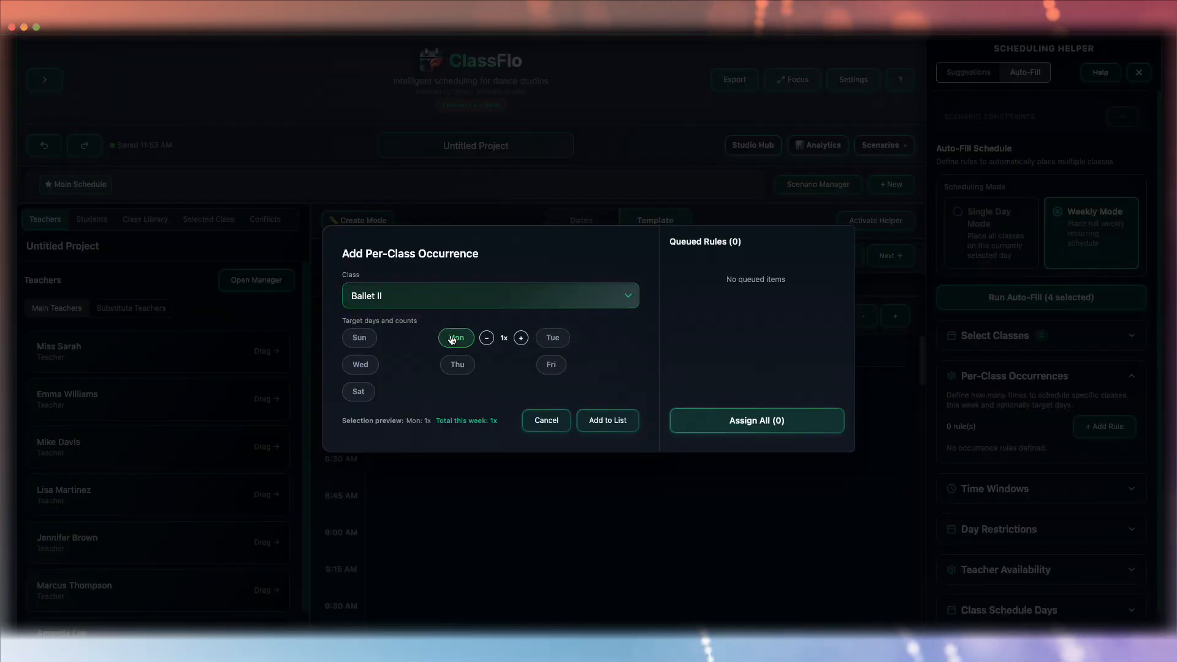
click(360, 365)
click(552, 366)
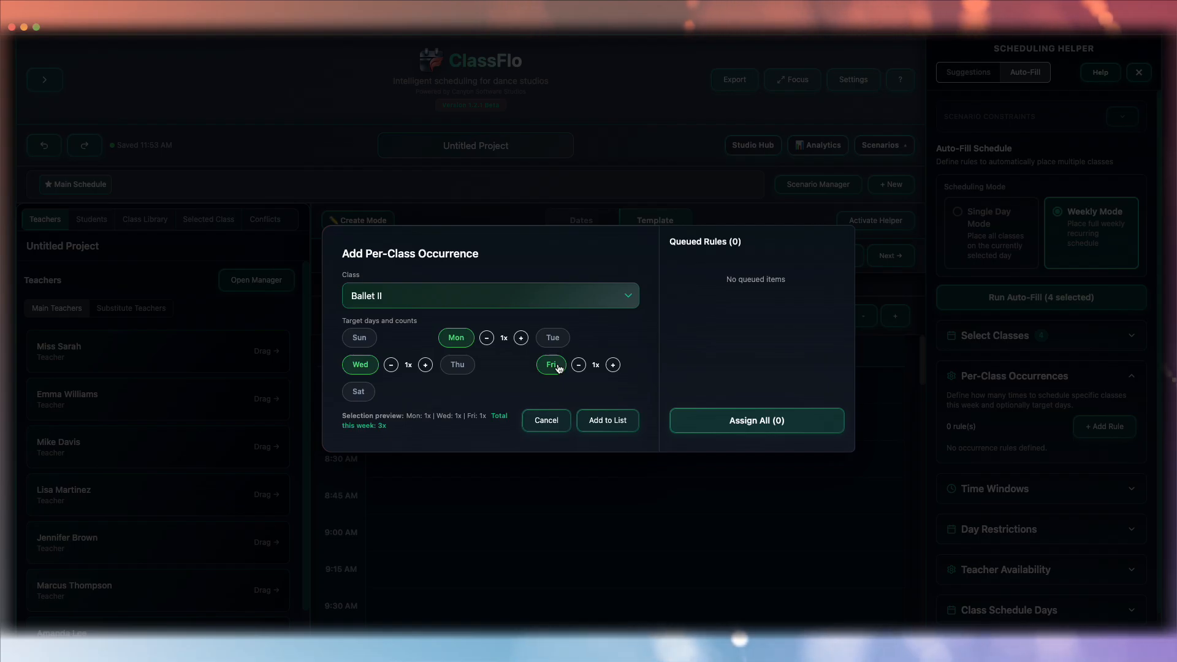
click(521, 338)
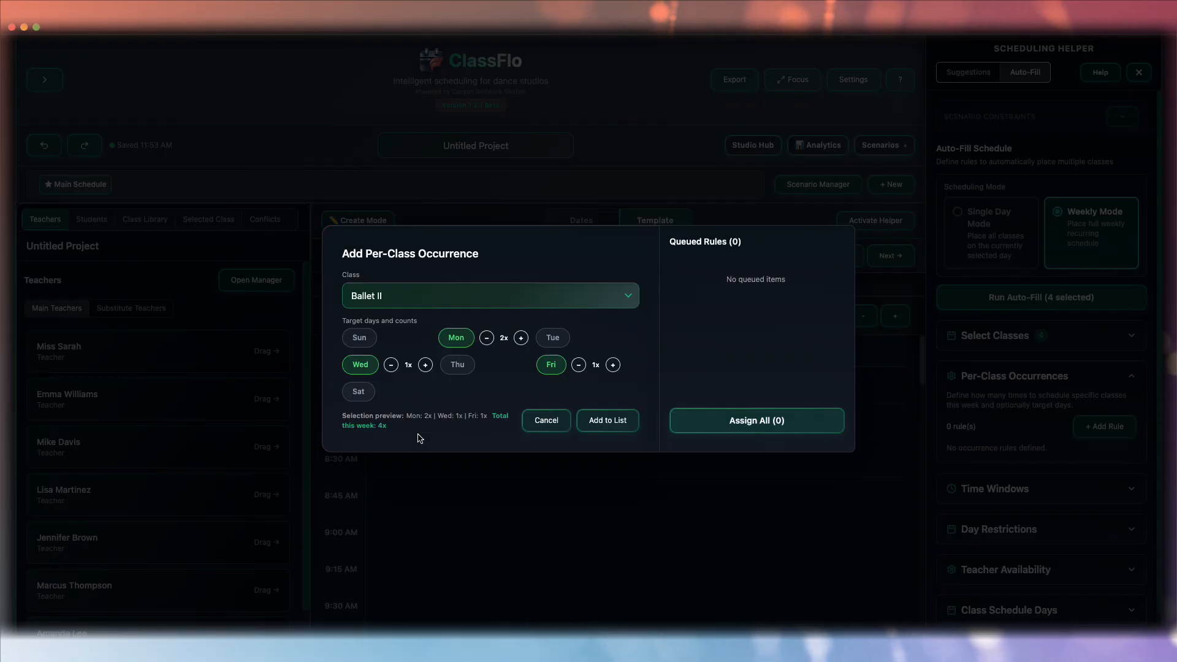
click(583, 423)
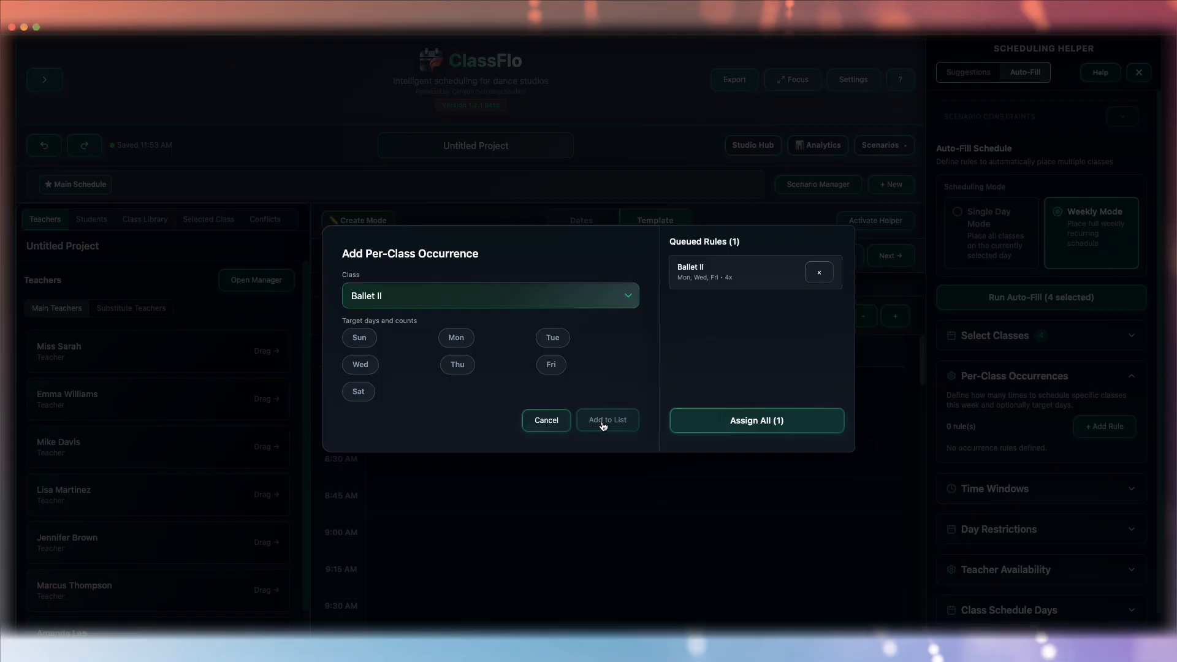
click(757, 420)
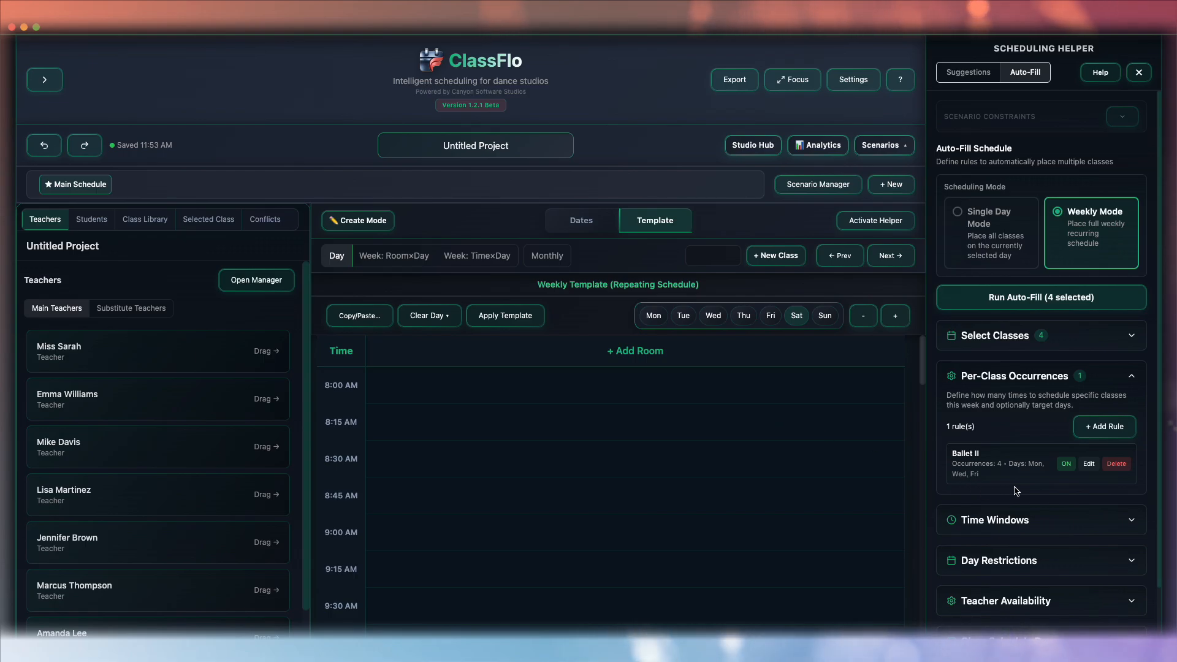
Turn the Ballet II occurrence rule off and back on, and collapse the occurrence rules
click(1066, 464)
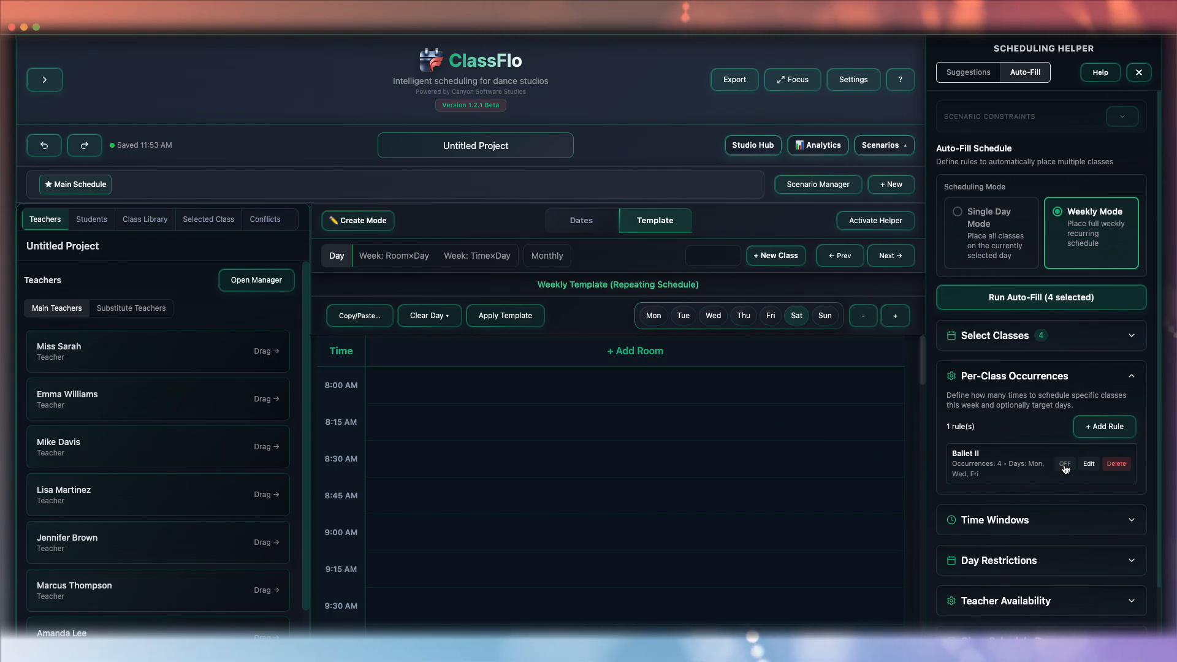
click(1067, 464)
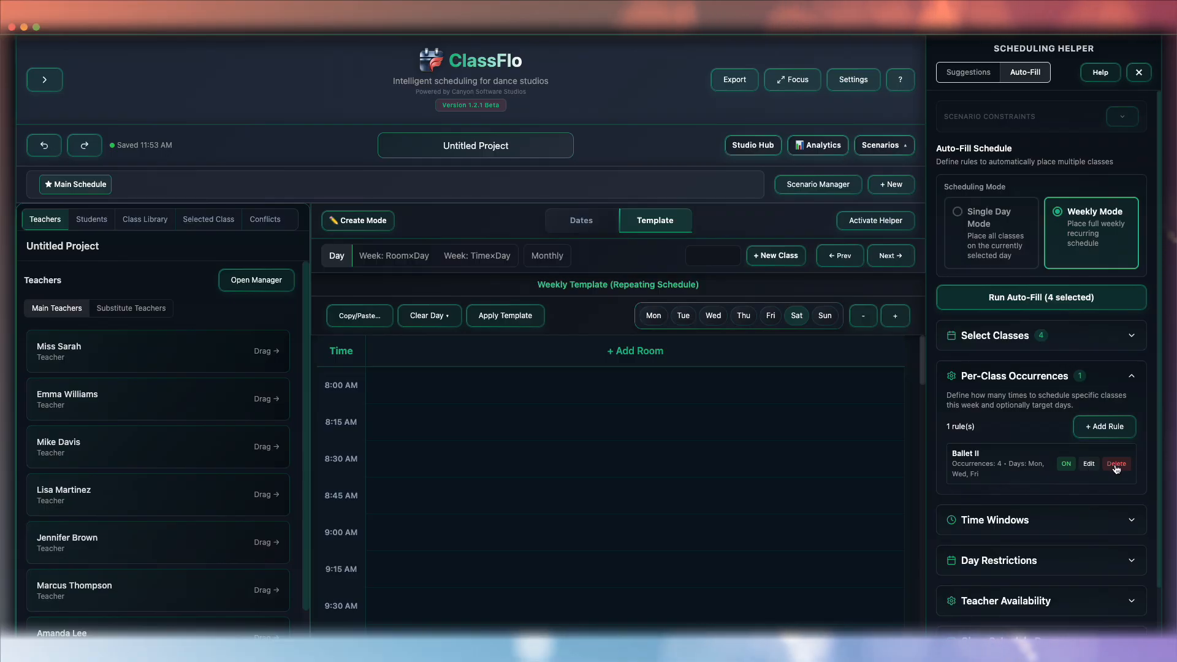
click(1134, 378)
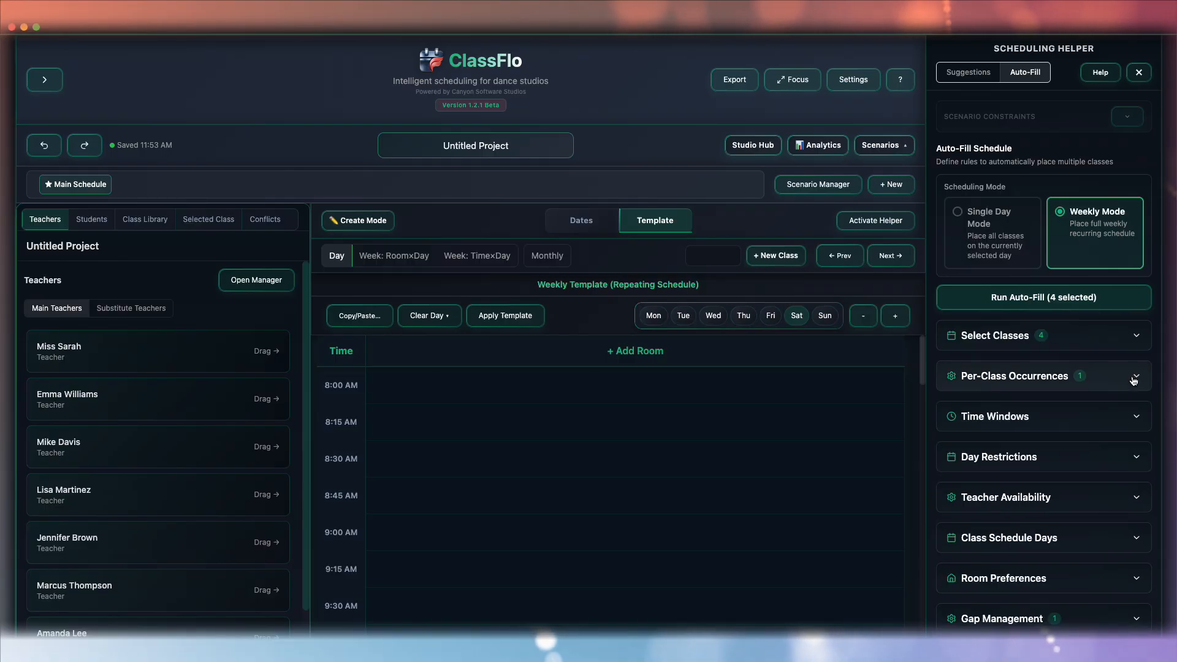
Assign a time window rule of 08:00 AM to 02:00 PM for the currently selected classes, and collapse the time windows
click(1127, 415)
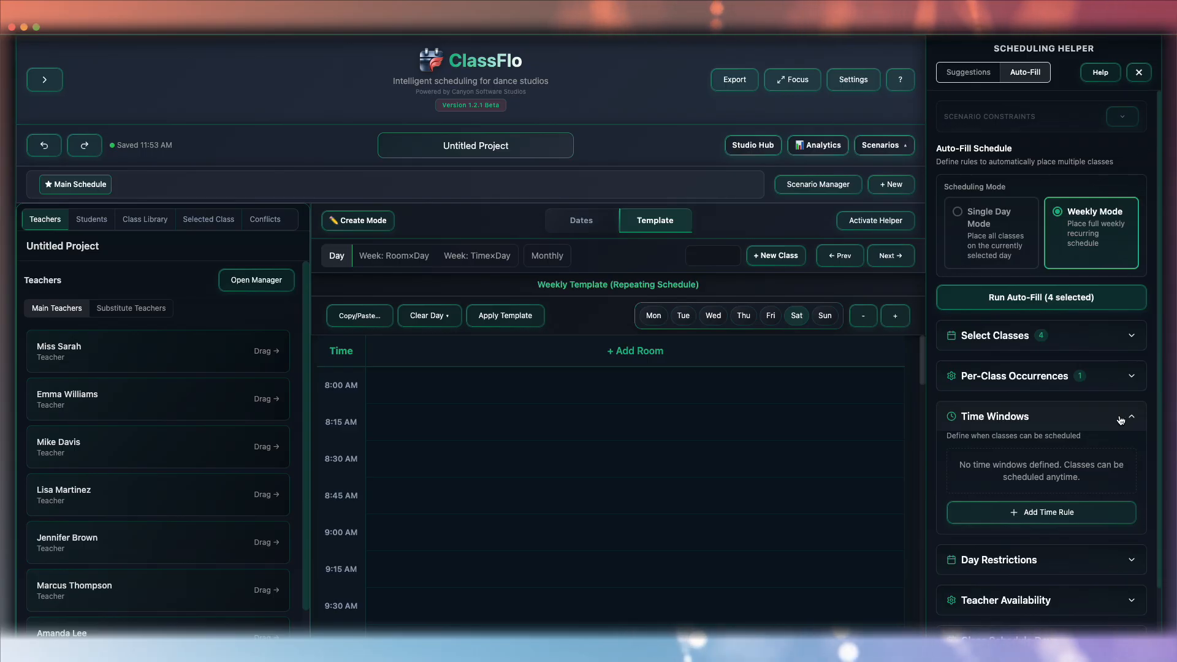
click(1058, 513)
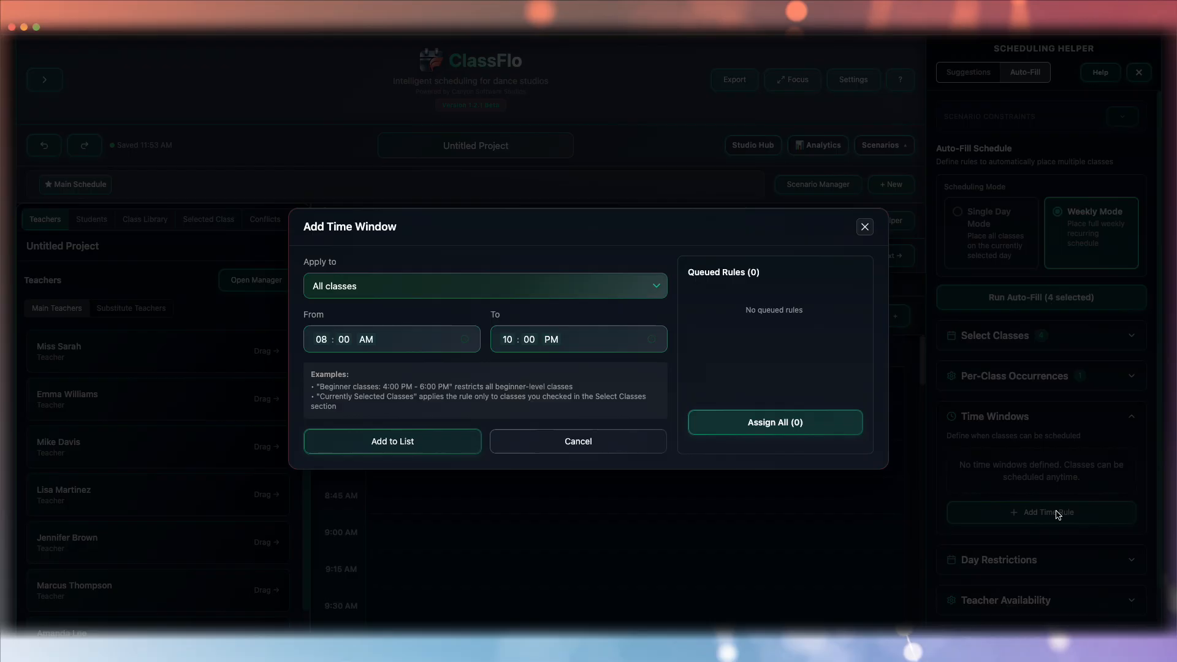
click(592, 288)
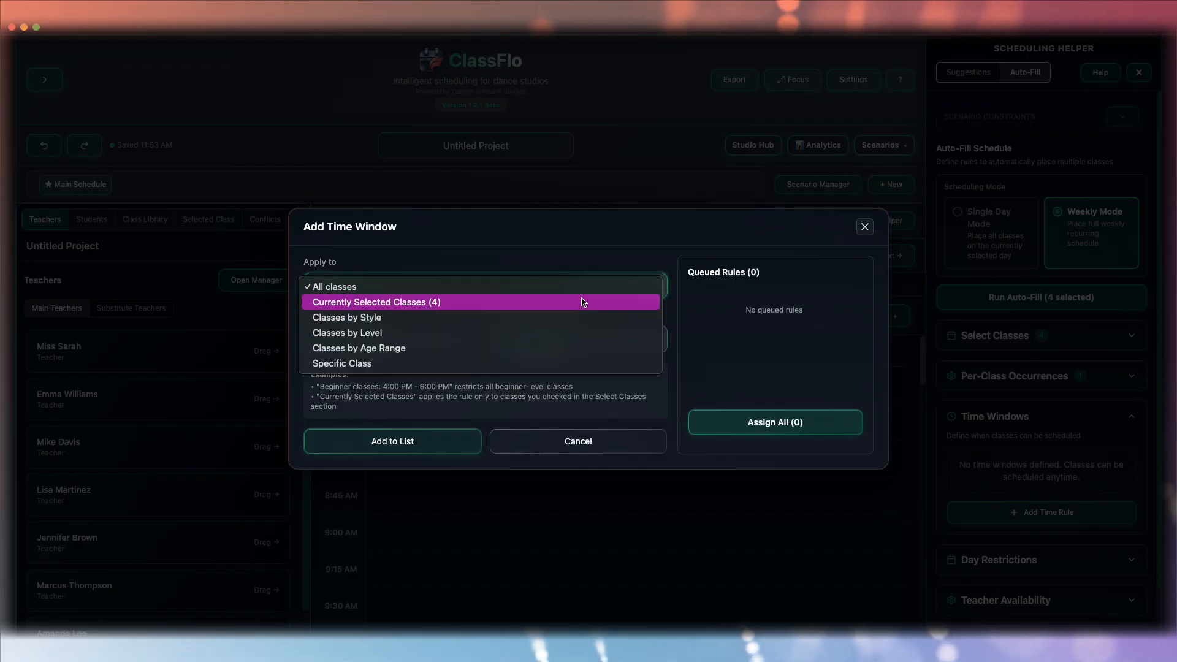
click(577, 302)
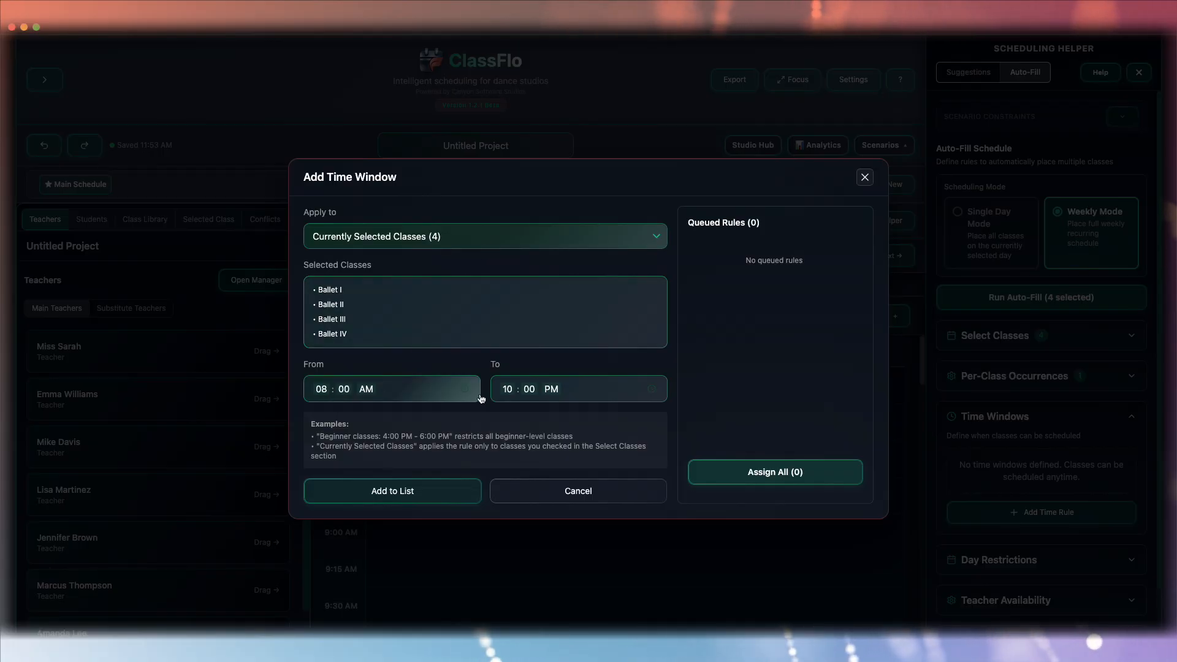
click(520, 392)
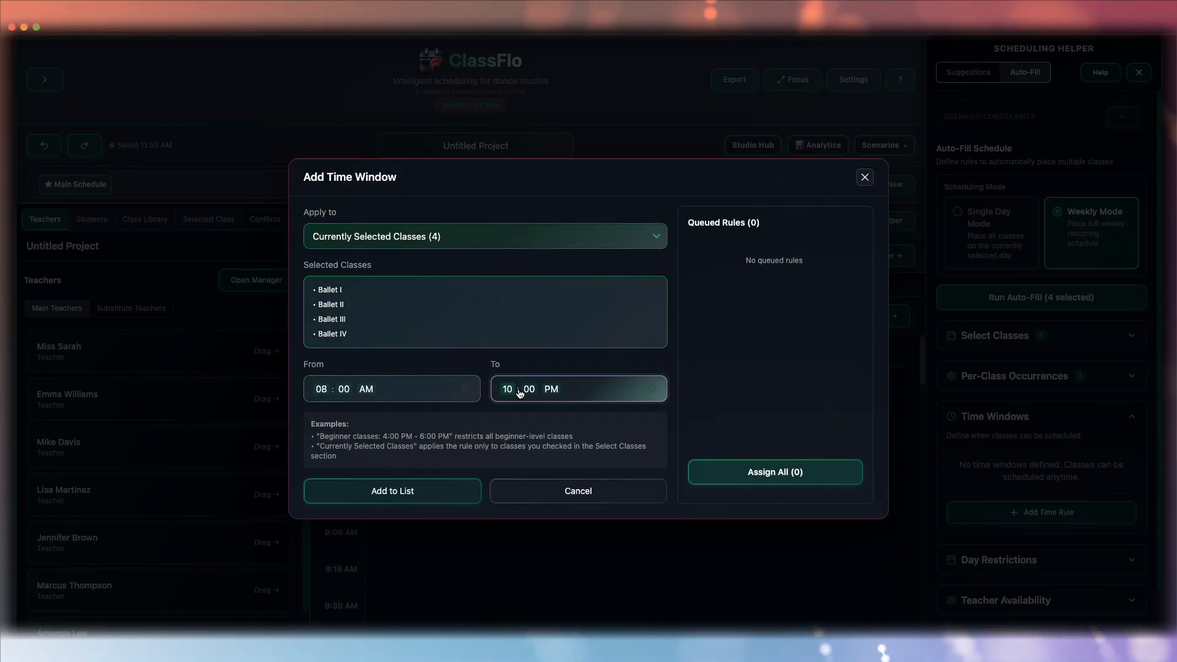
text(02)
click(414, 499)
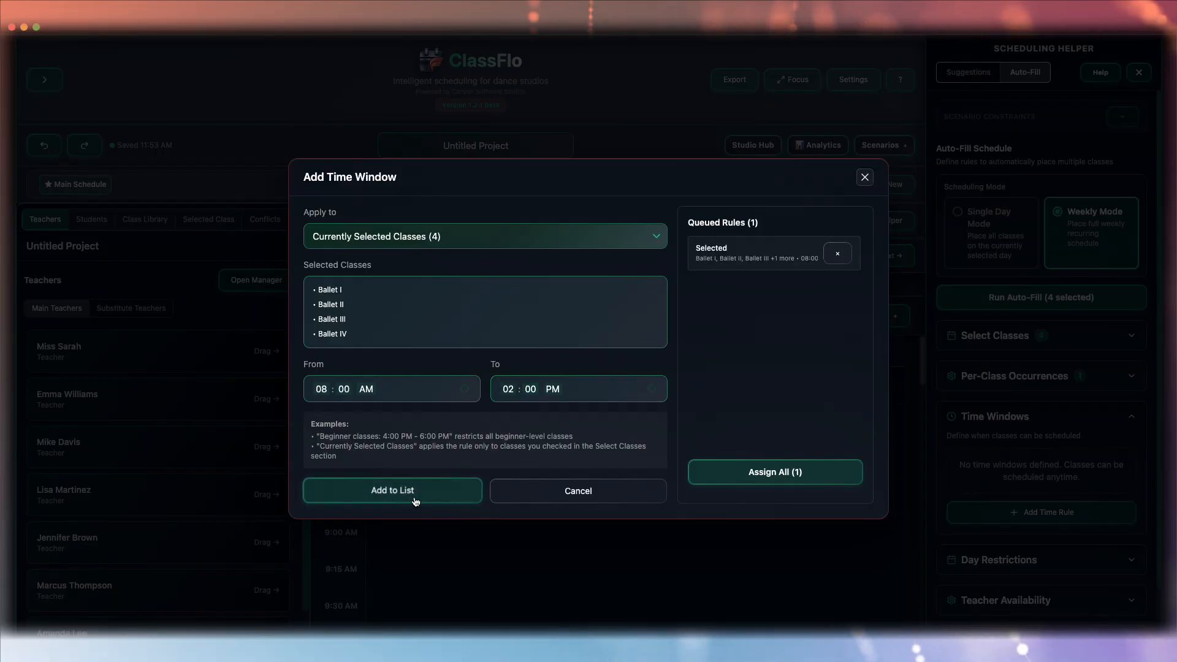
click(712, 473)
click(1083, 426)
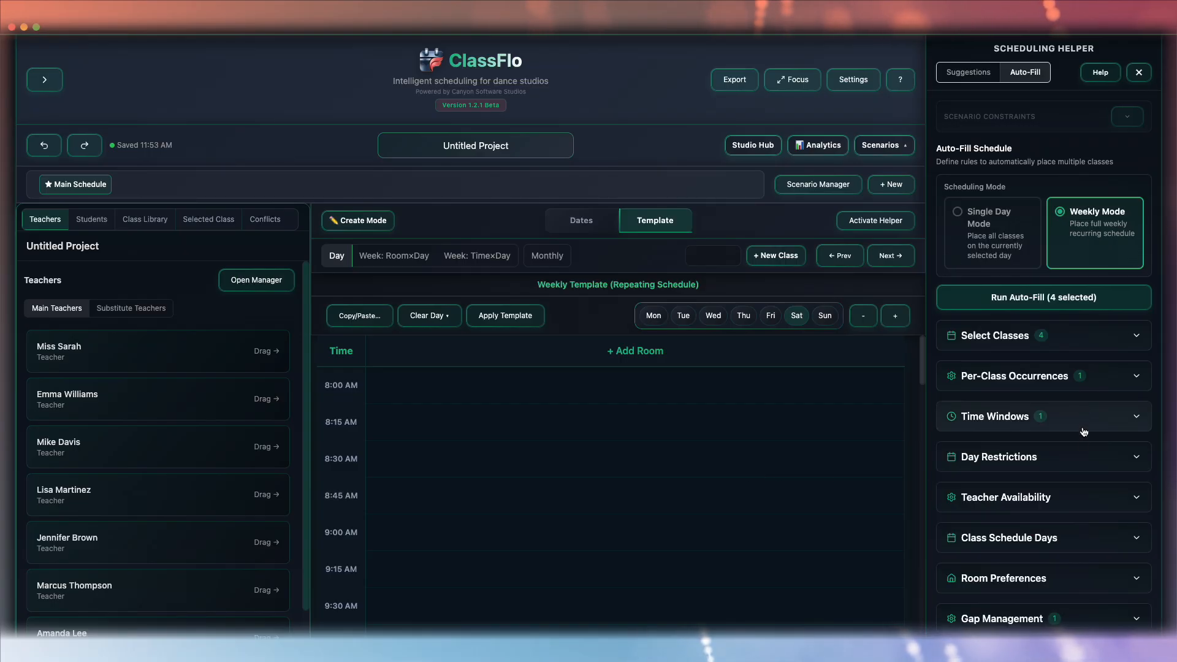
Start a day restriction rule and apply it to classes by style, choosing Jazz
click(1067, 458)
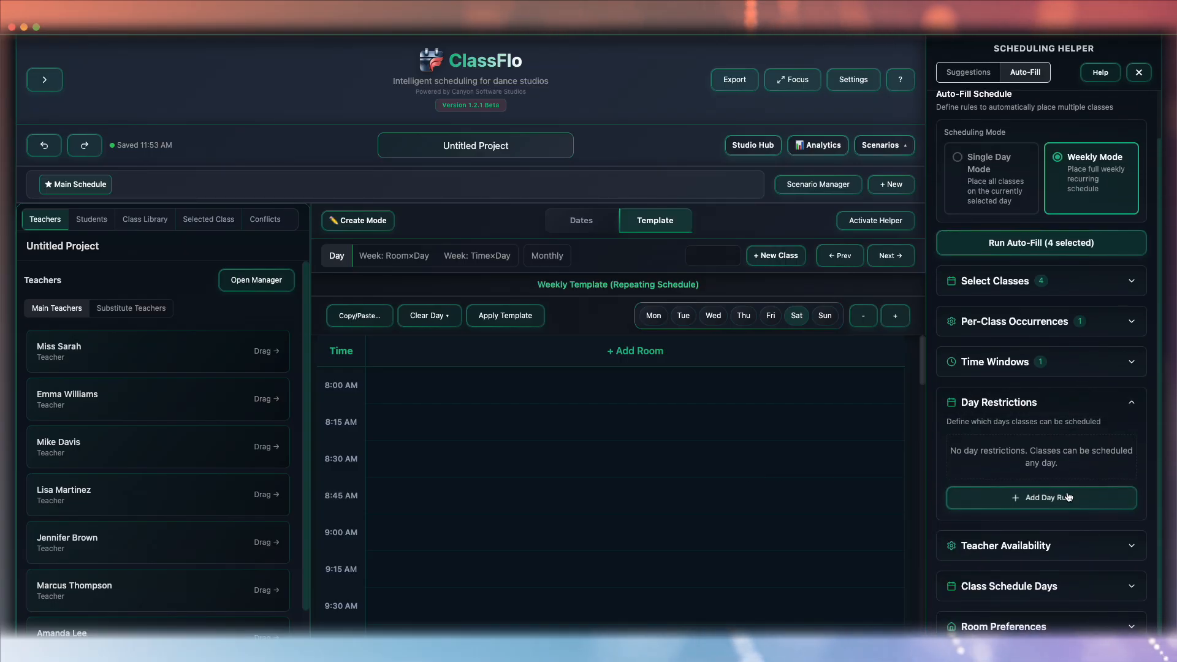
click(1068, 498)
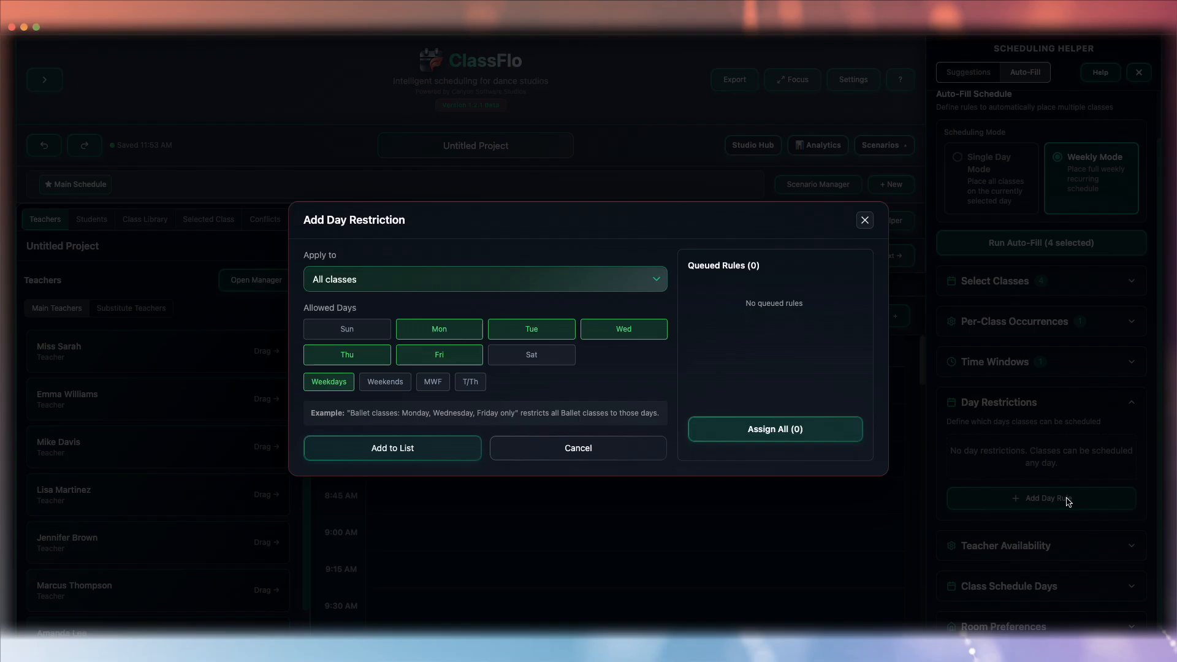
click(631, 285)
click(627, 294)
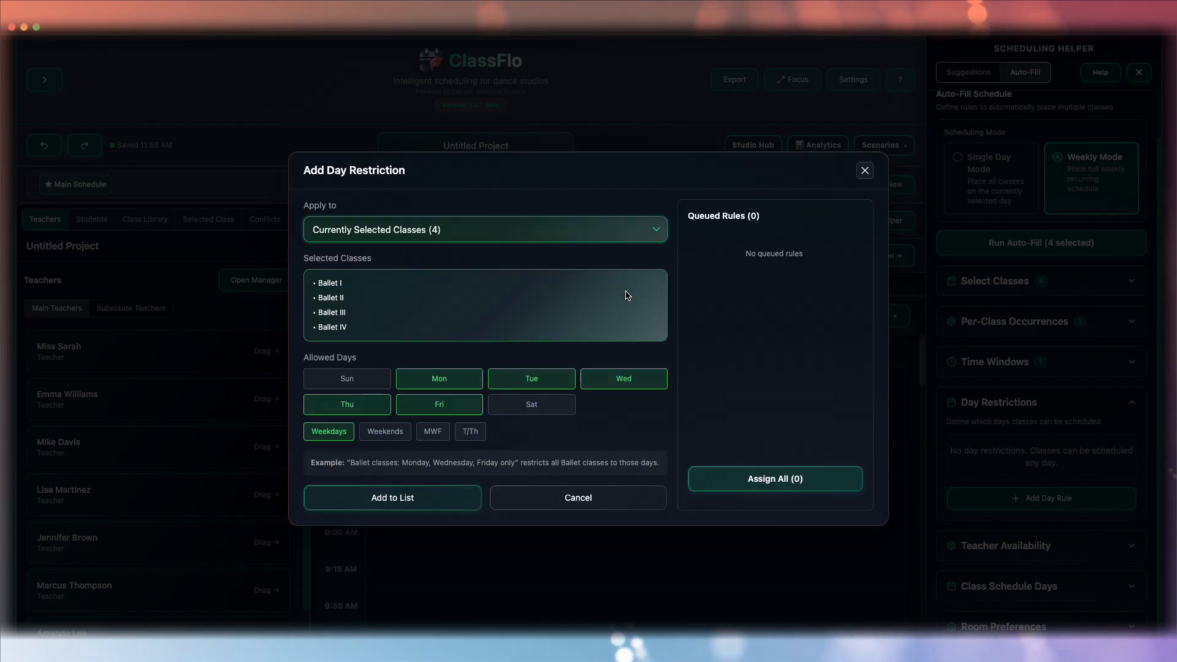
click(575, 231)
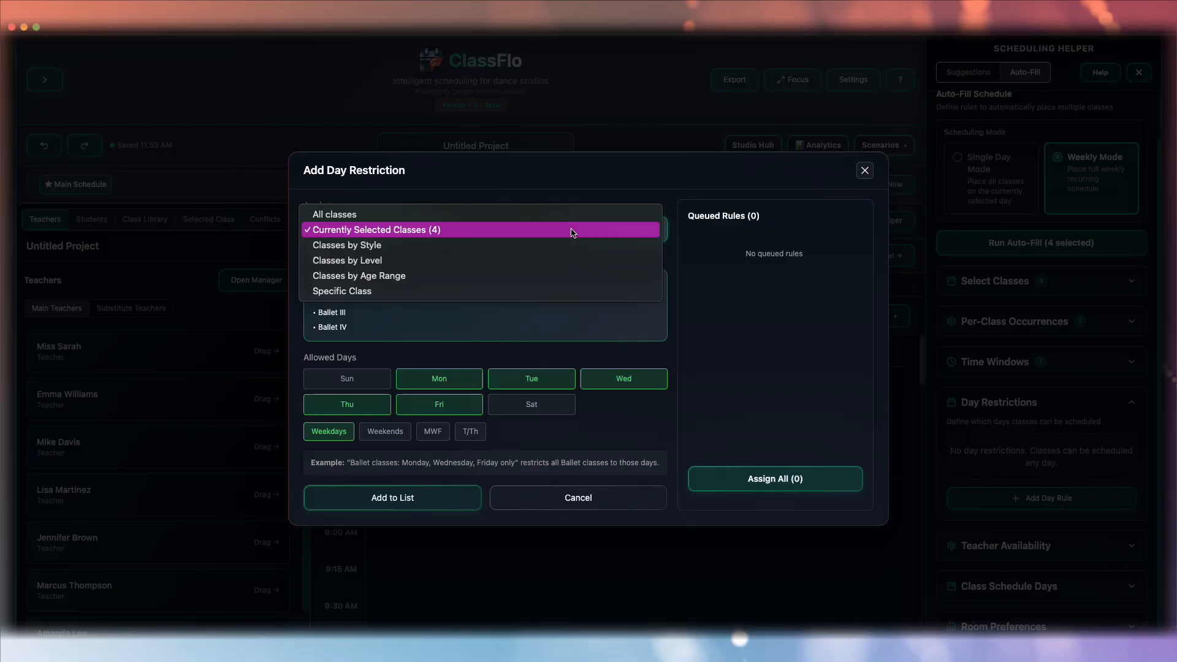
click(567, 246)
click(513, 304)
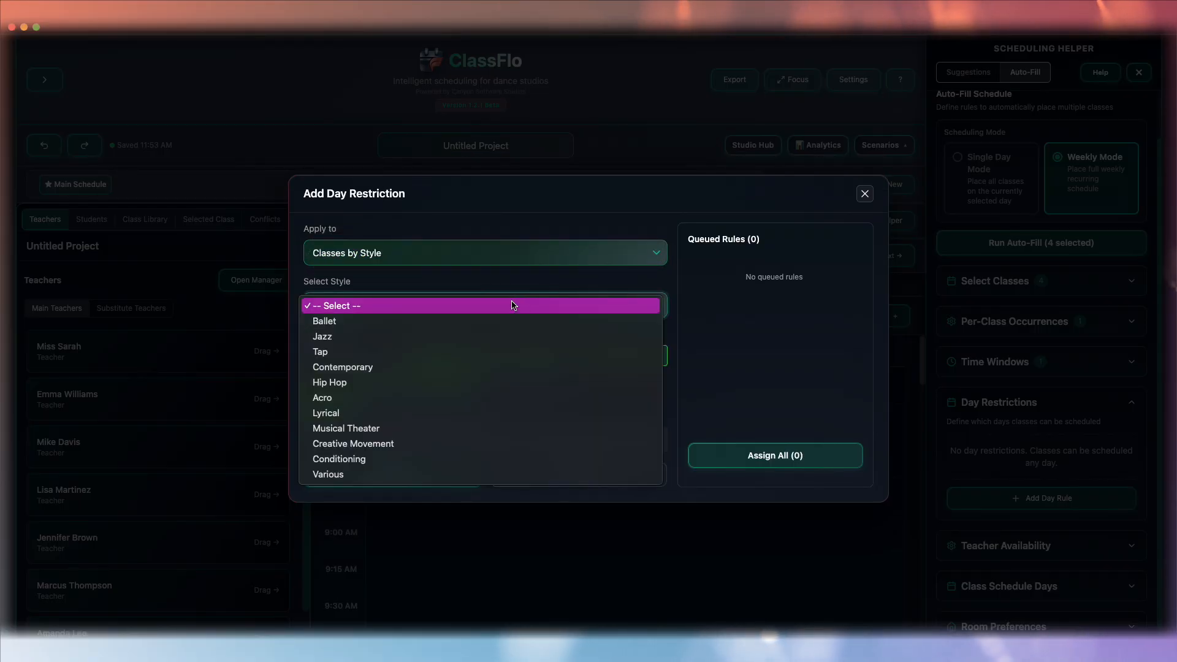
click(496, 341)
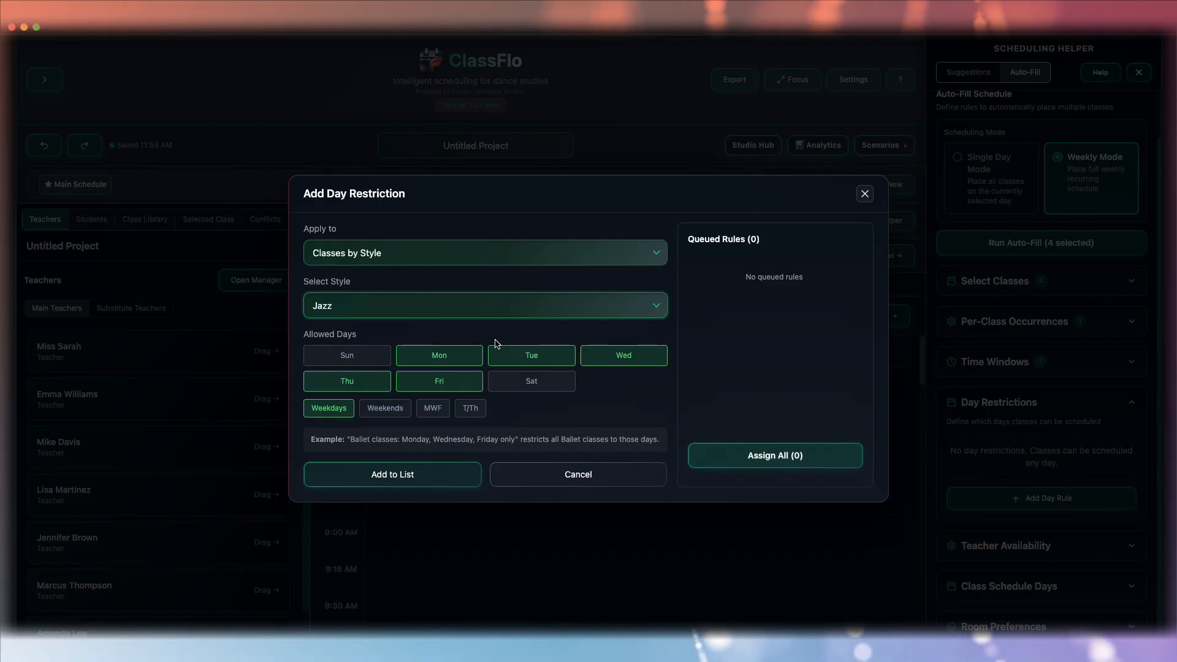
Restrict the Jazz classes to Monday, Wednesday and Friday with the MWF preset, assign the rule, and collapse the day restrictions
click(432, 409)
click(389, 414)
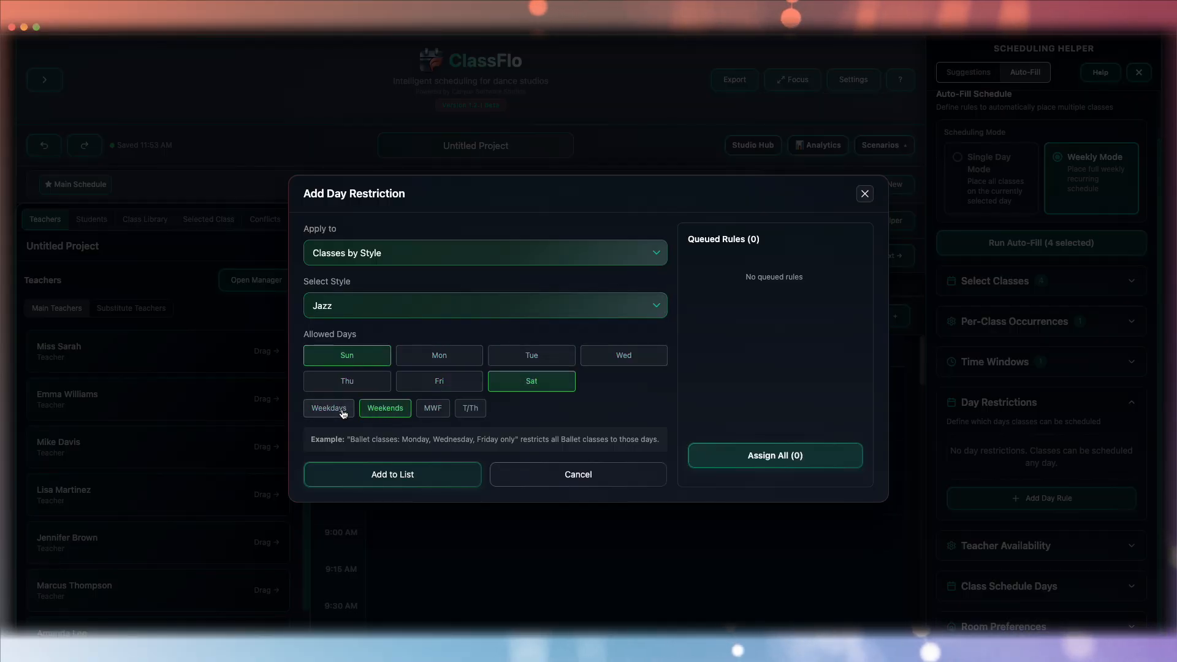
click(338, 414)
click(431, 409)
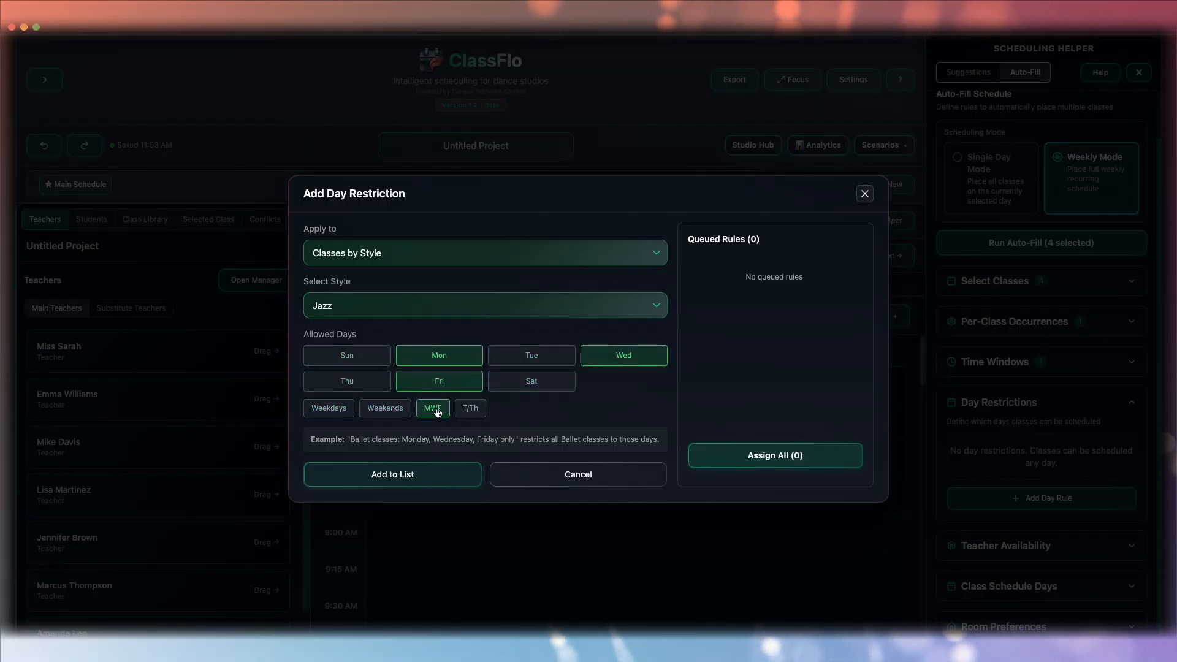
click(414, 473)
click(758, 455)
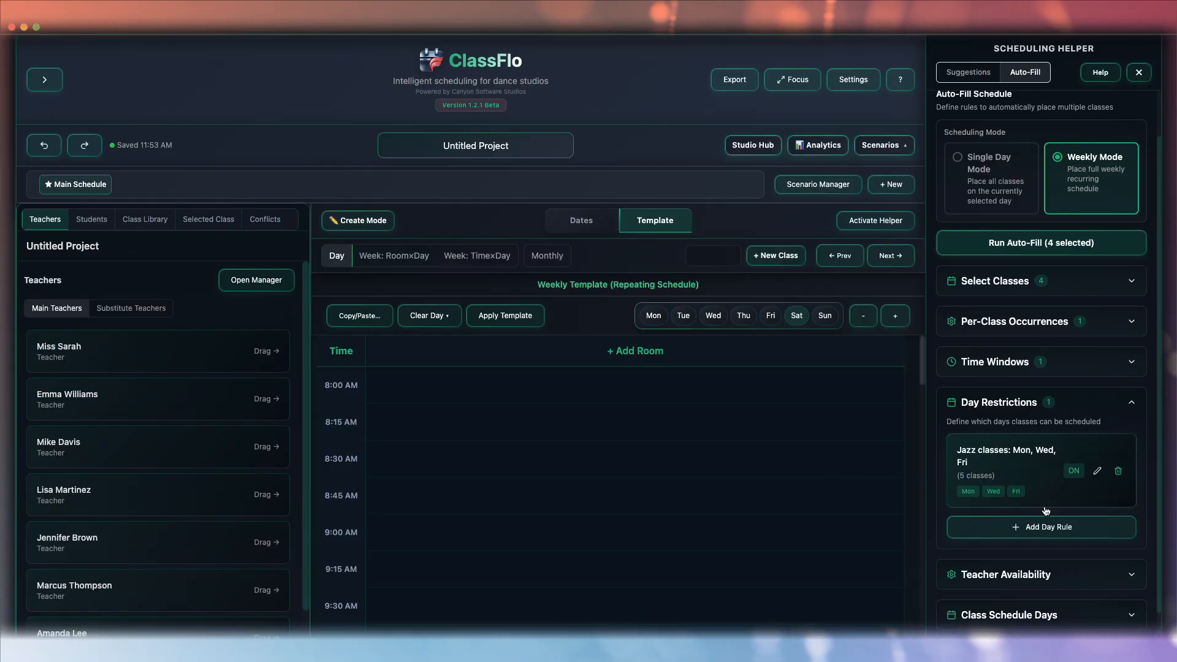
scroll(1046, 510, down, 1)
click(1082, 345)
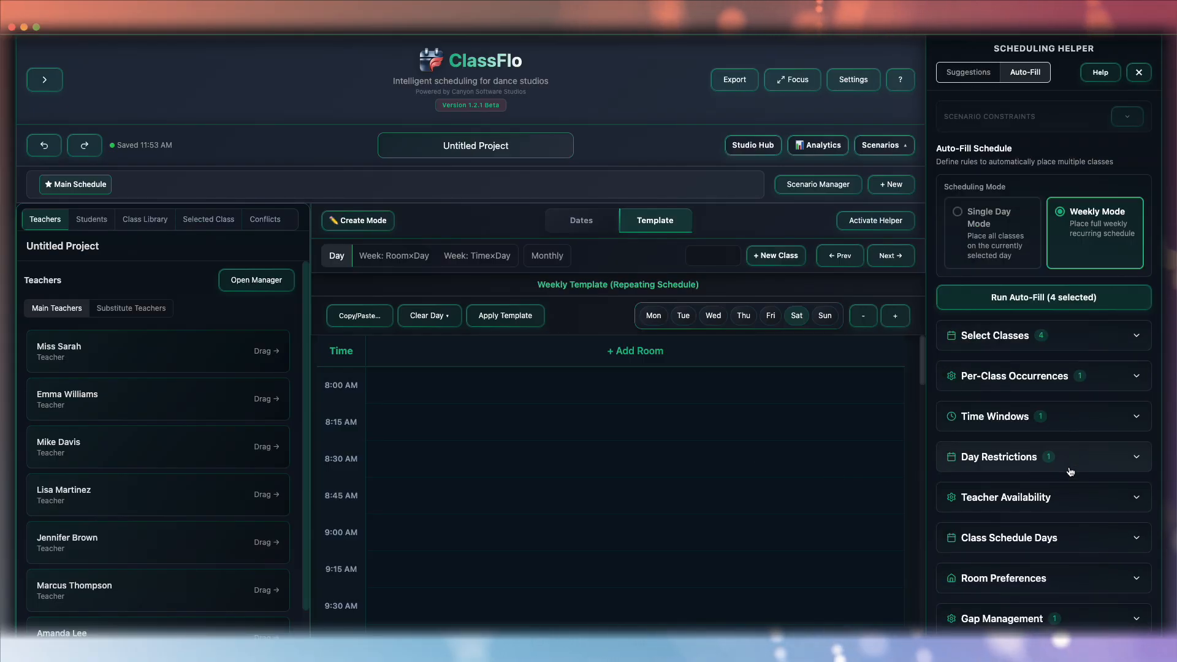
Try toggling the first listed teacher's Sunday and Monday availability, clear all of that teacher's days, and restore them all
click(1063, 489)
click(1067, 550)
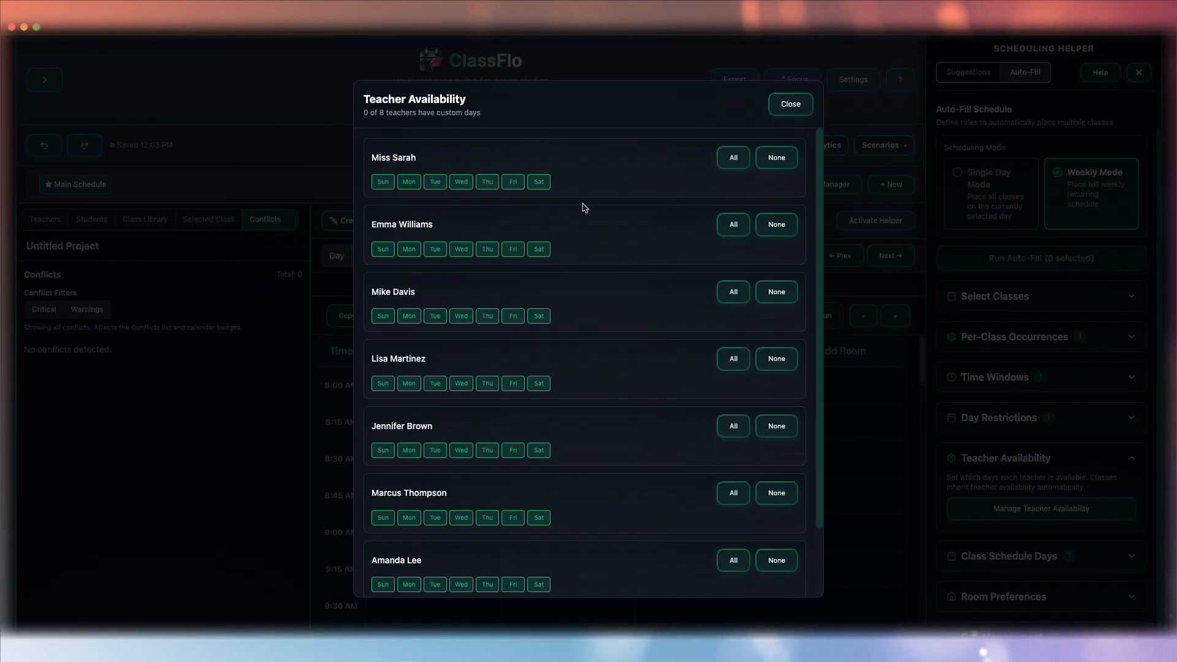
click(383, 183)
click(409, 182)
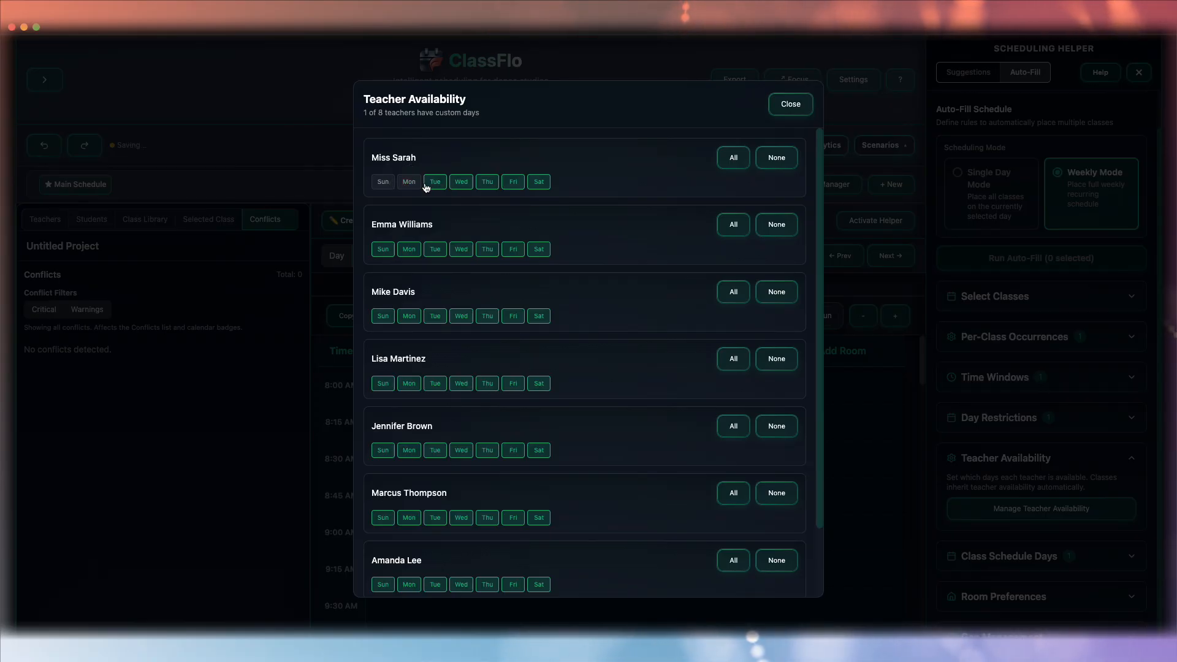
click(409, 182)
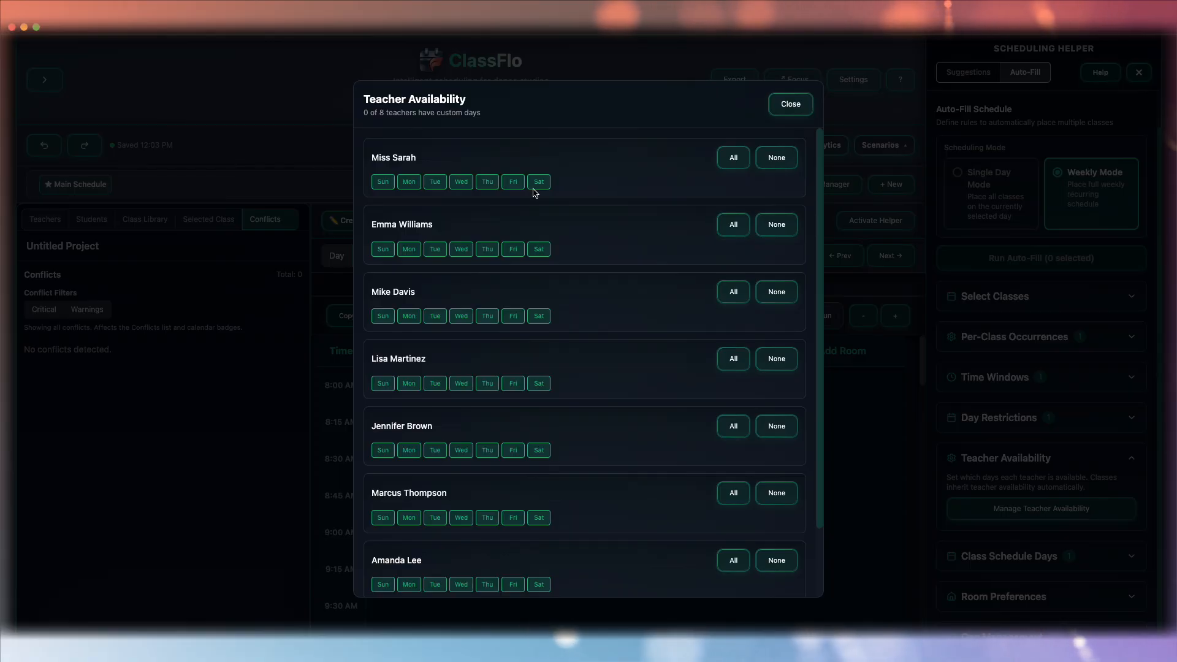
click(787, 163)
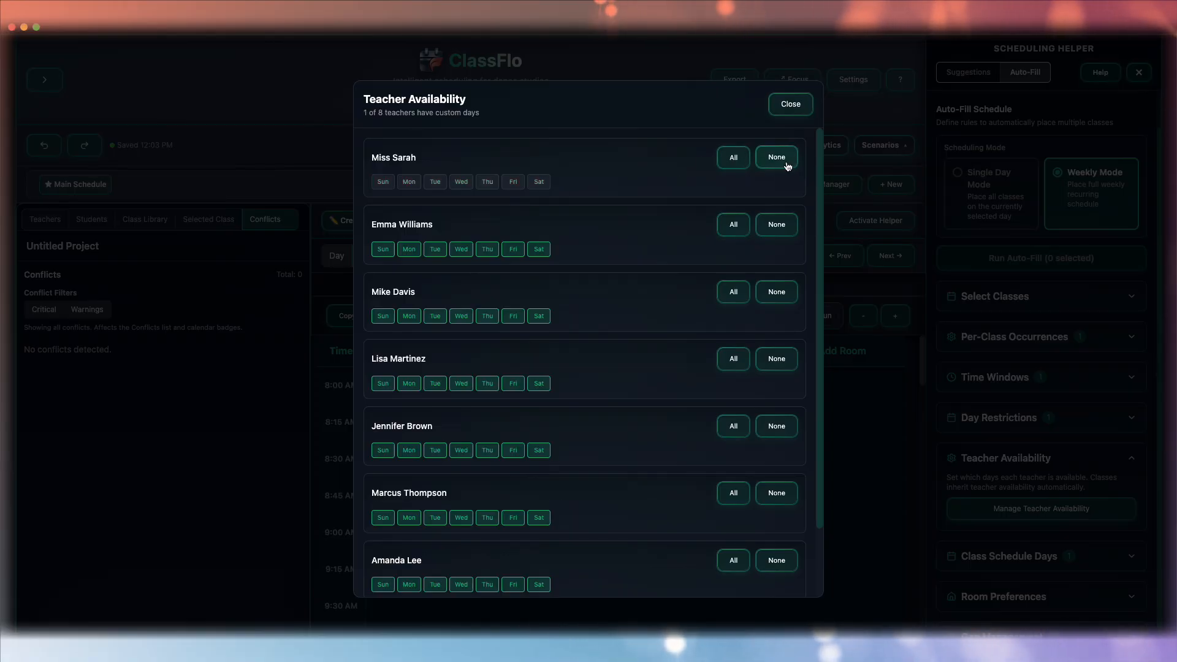
click(736, 164)
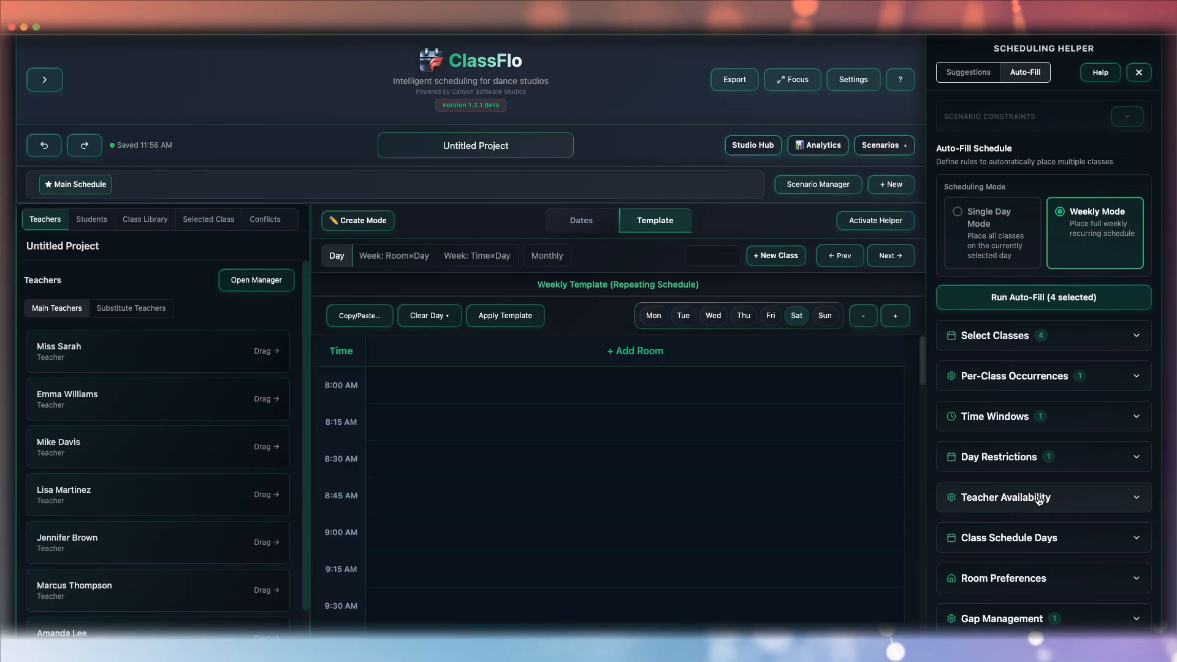
Start a class schedule day assignment for Ballet II with Monday, Wednesday and Friday selected
click(1048, 539)
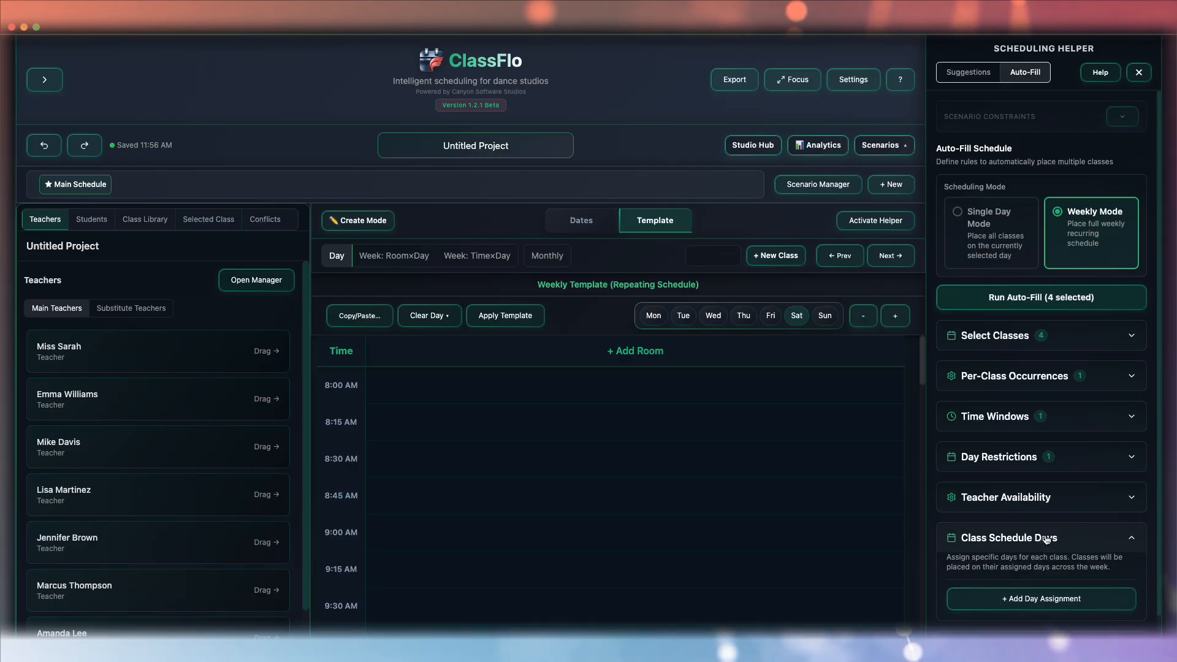
click(1044, 551)
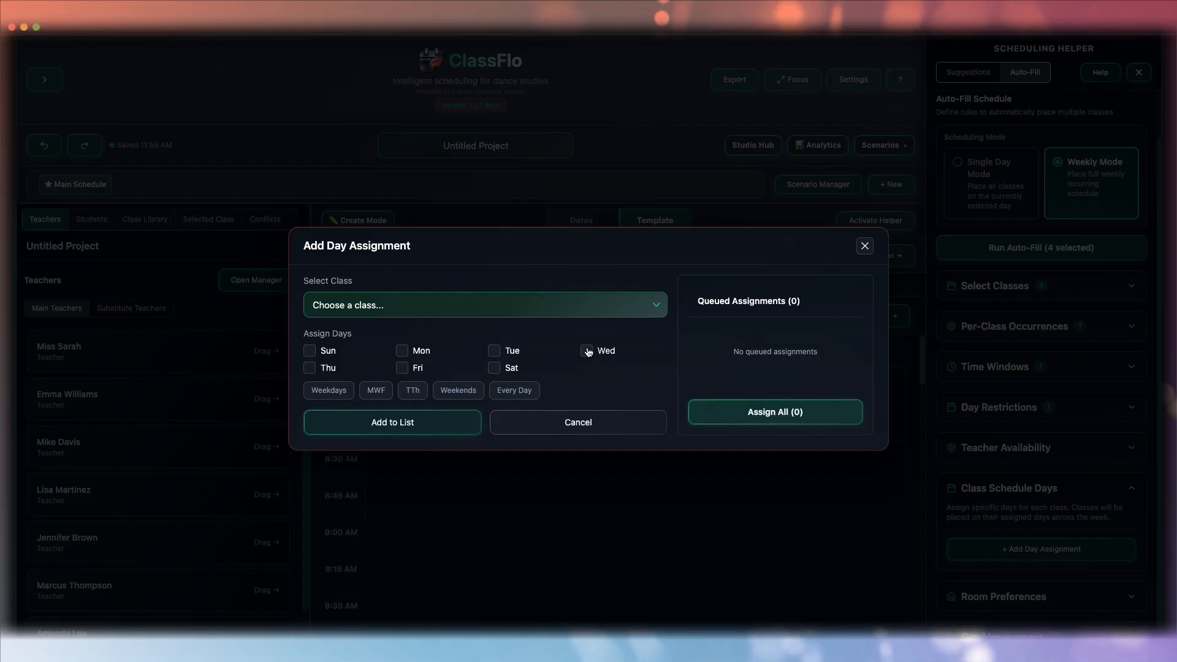
click(563, 307)
click(553, 336)
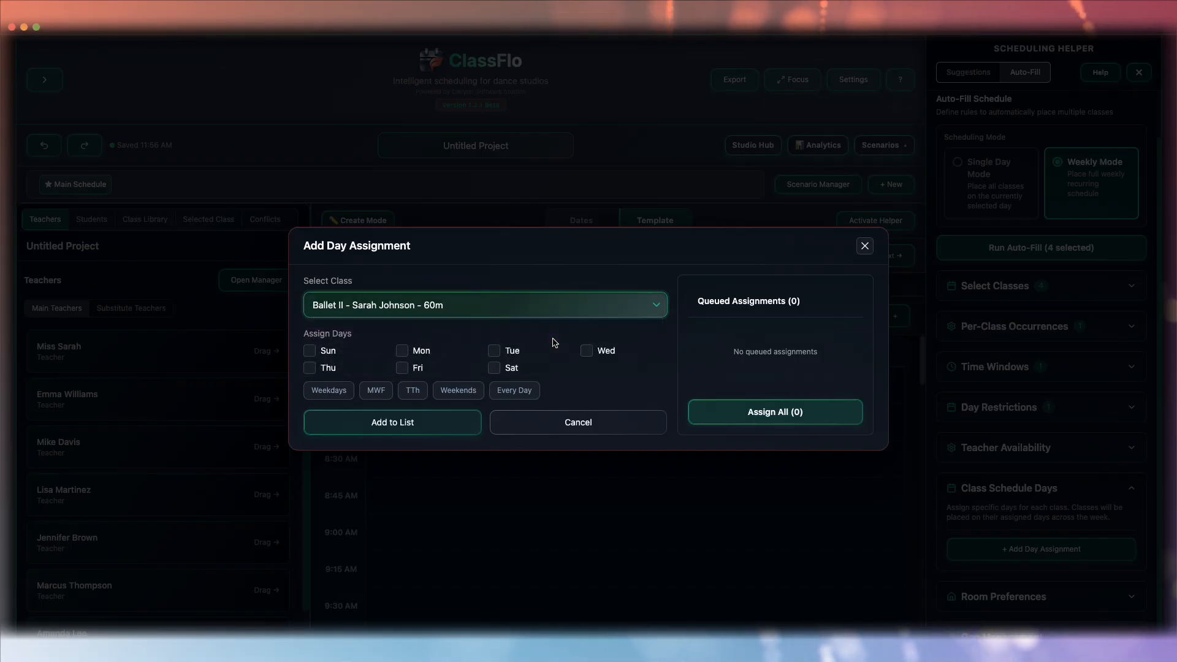
click(412, 354)
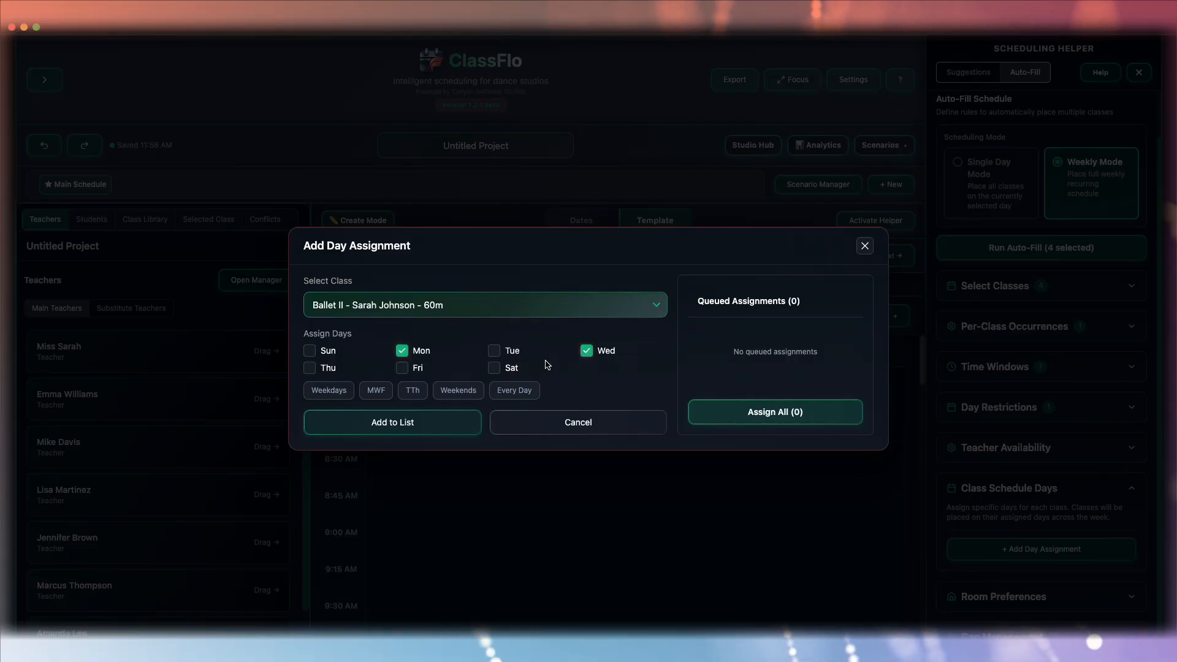
click(402, 368)
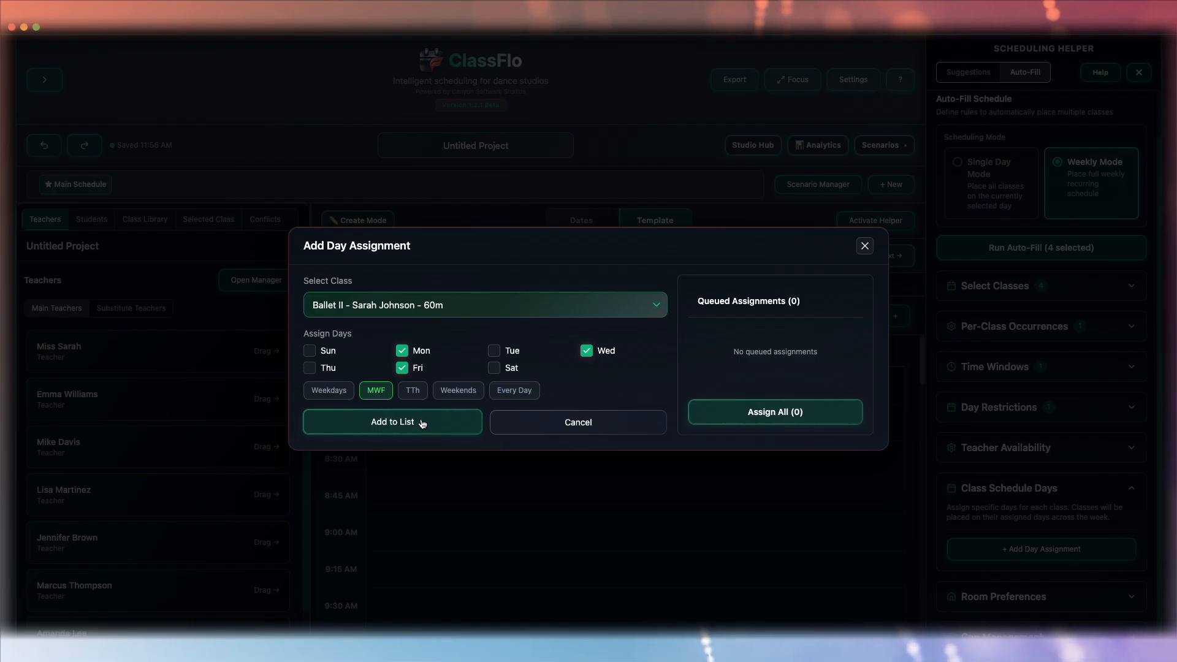
Try the TTh, Weekends and Every Day presets on the Ballet II day assignment
click(411, 396)
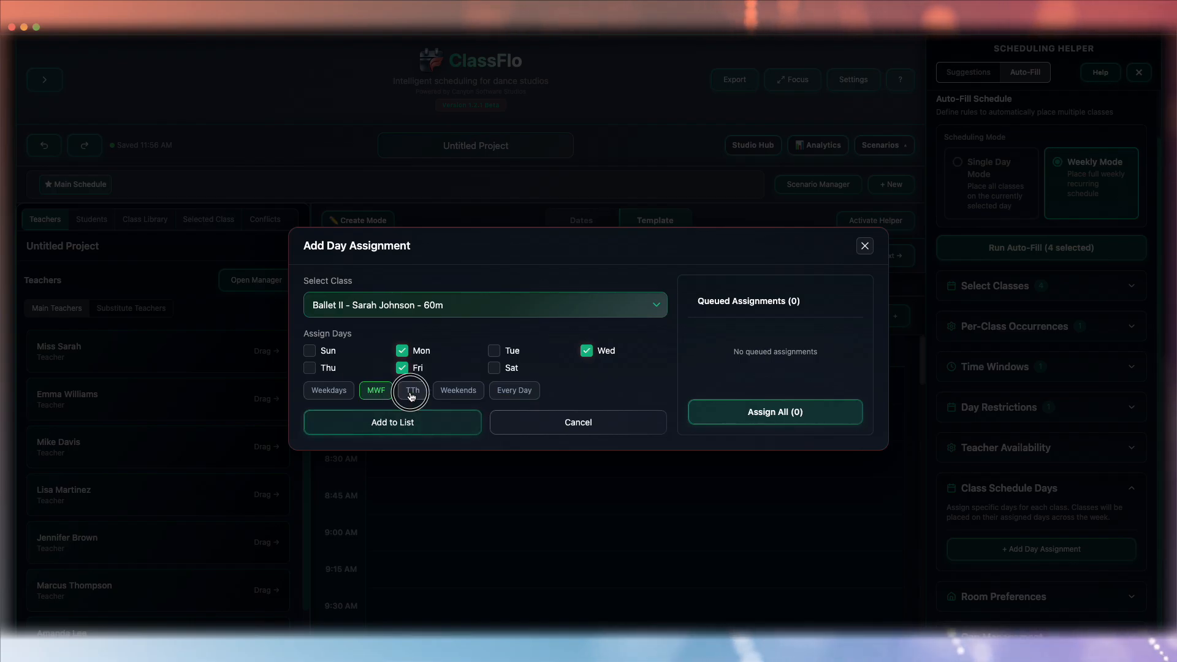
click(442, 392)
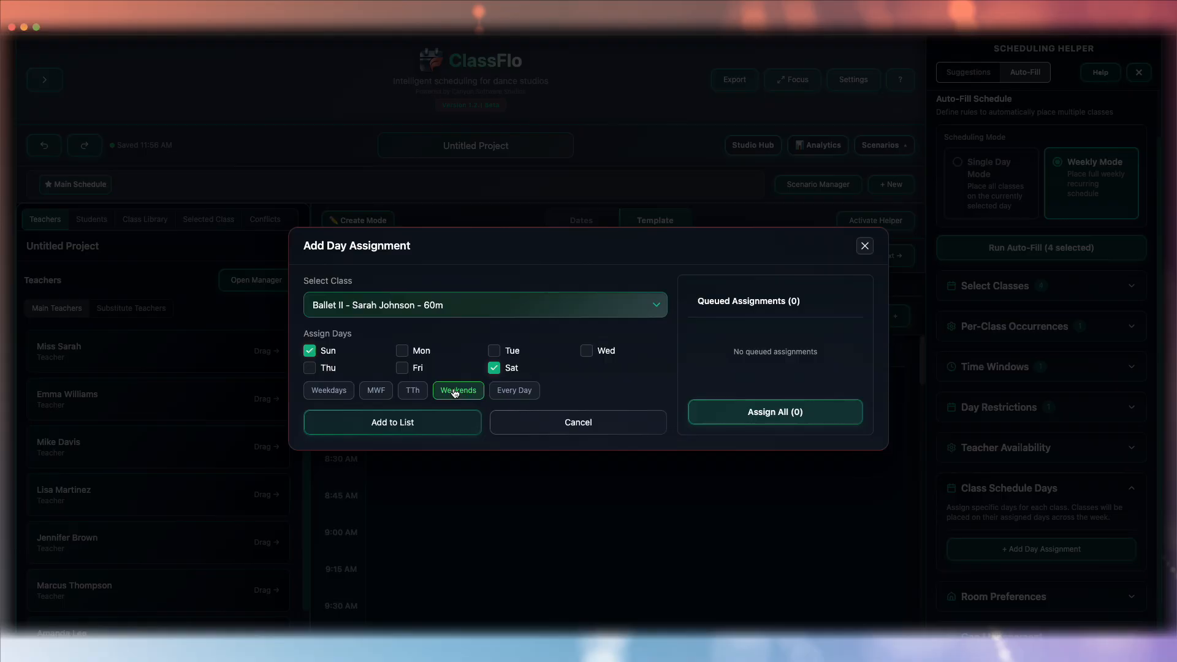
click(521, 392)
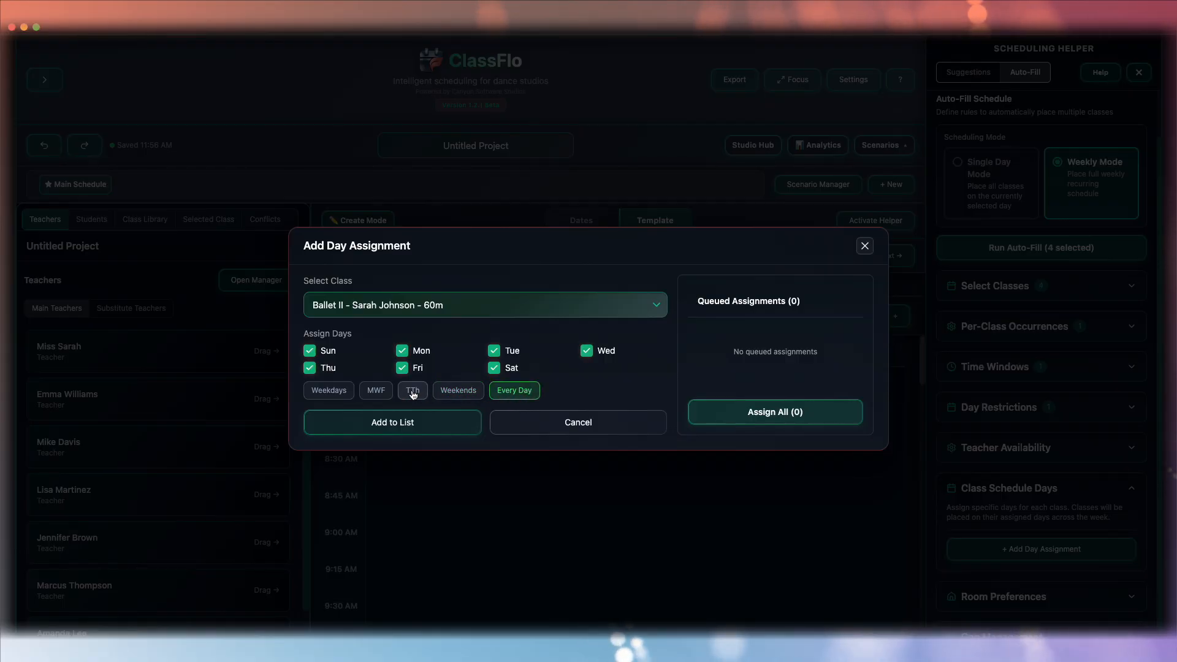
Set the Ballet II days to the MWF preset, assign the rule, and collapse the class schedule days
click(375, 391)
click(403, 433)
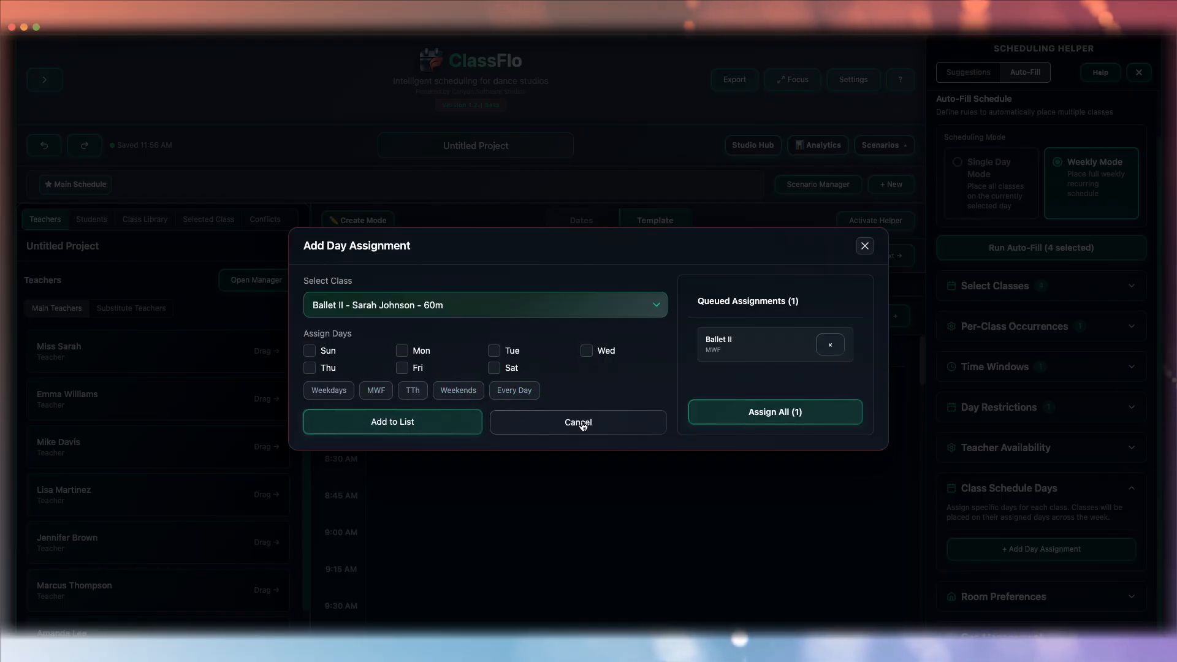
click(746, 413)
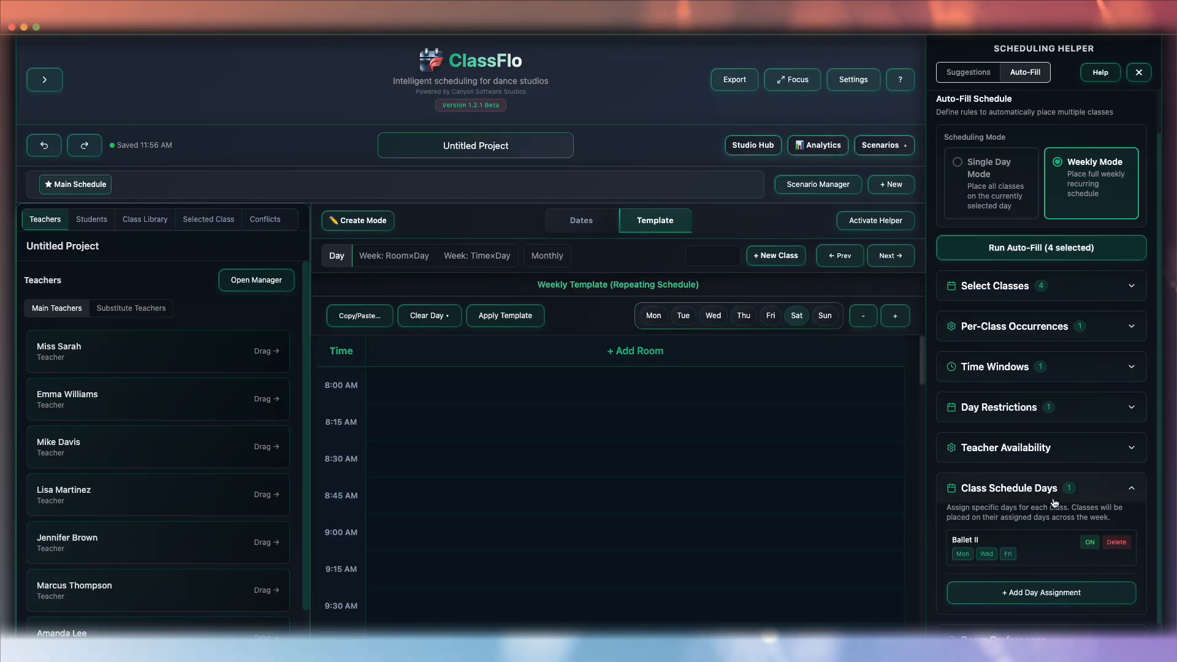
click(1100, 489)
Start a room preference rule, try the soft preference option, and set the assignment to only specific rooms (whitelist)
click(1018, 578)
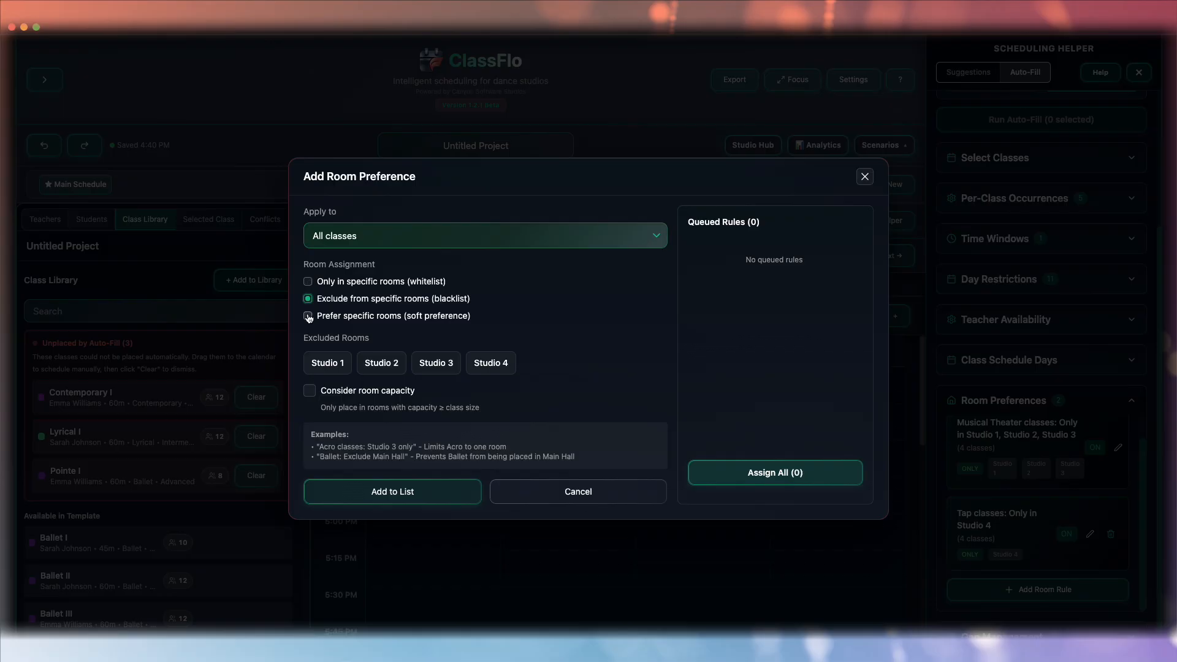
click(308, 317)
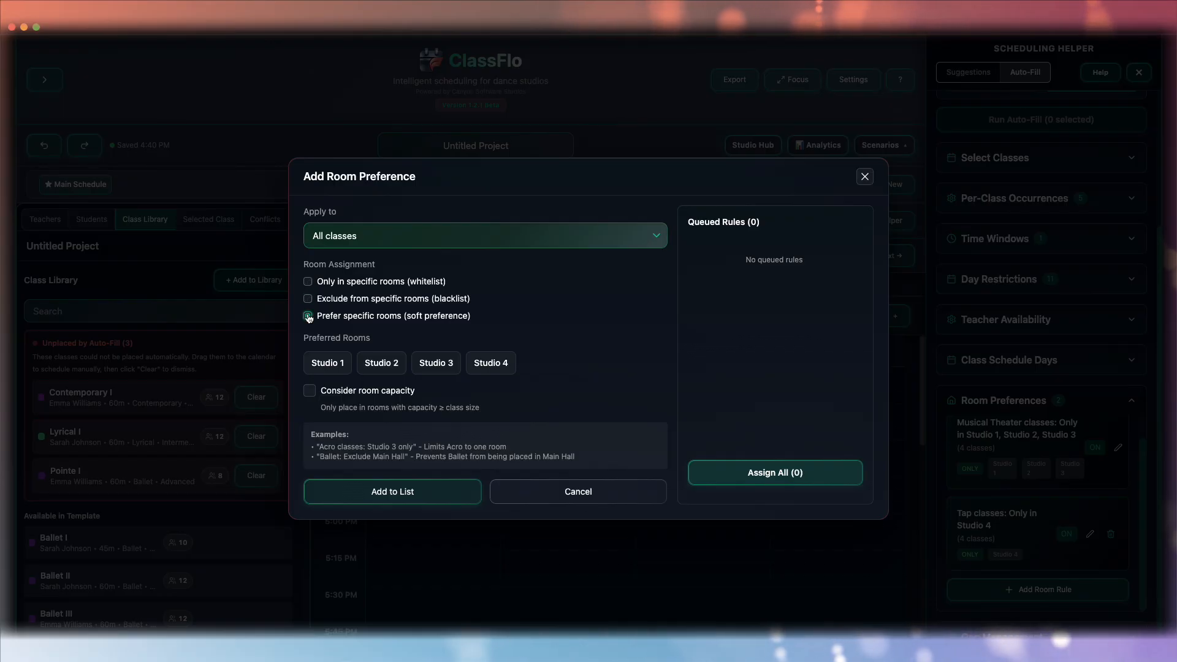
click(309, 282)
Apply the whitelist rule to Ballet style classes, allow Studio 1, Studio 2 and Studio 3, and queue and assign it
click(407, 242)
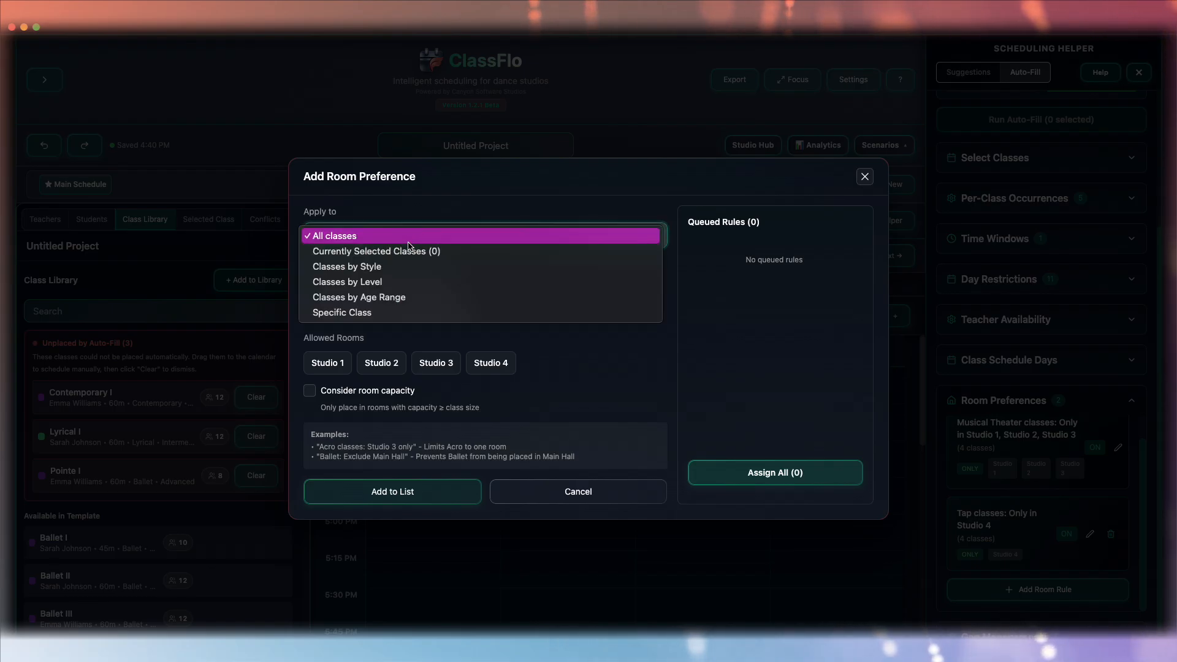
click(405, 266)
click(401, 269)
click(395, 279)
click(335, 392)
click(382, 393)
click(436, 389)
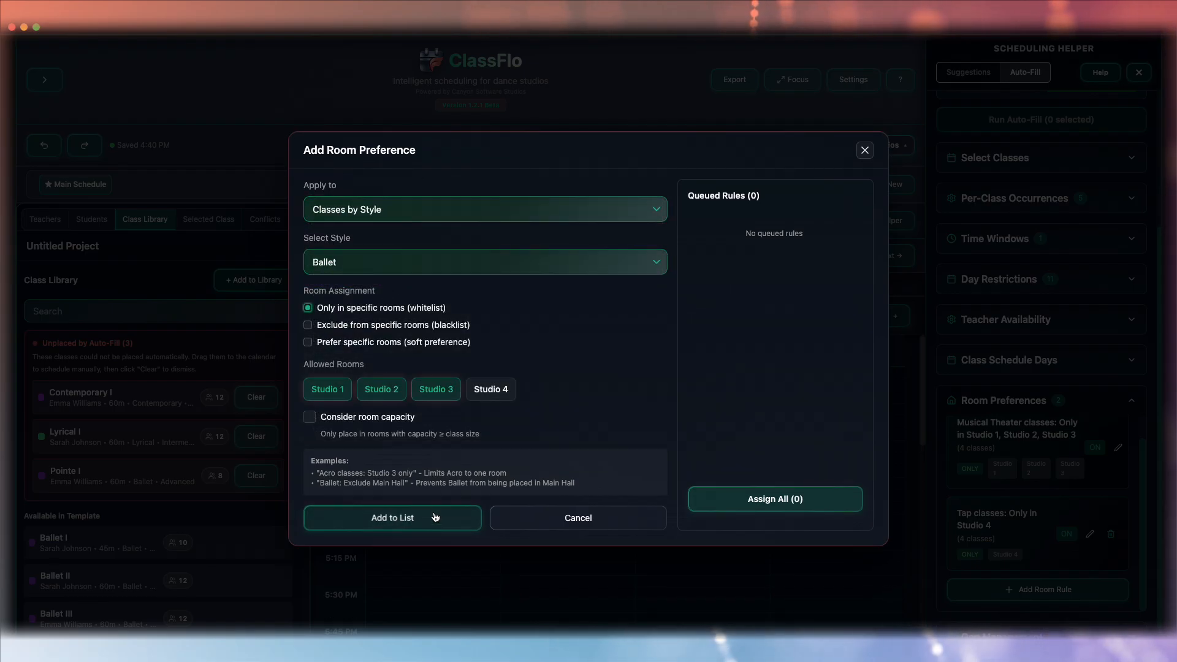
click(392, 518)
click(774, 499)
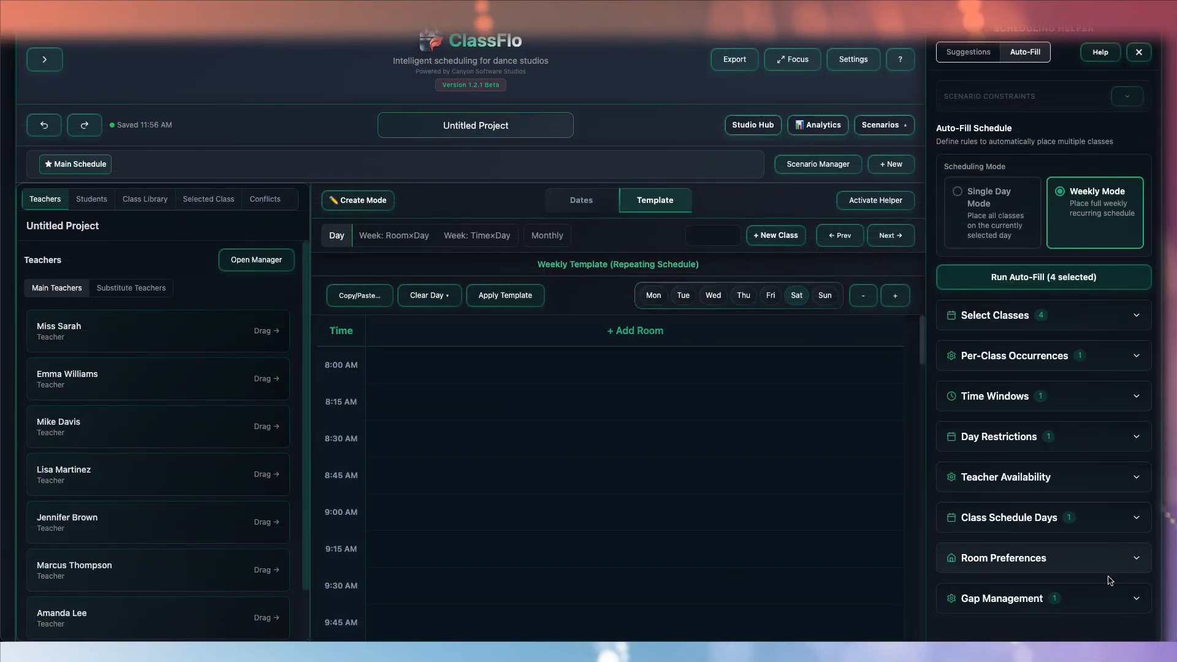
Turn on back-to-back scheduling for the same teacher under gap management and run the weekly Auto-Fill
click(1101, 598)
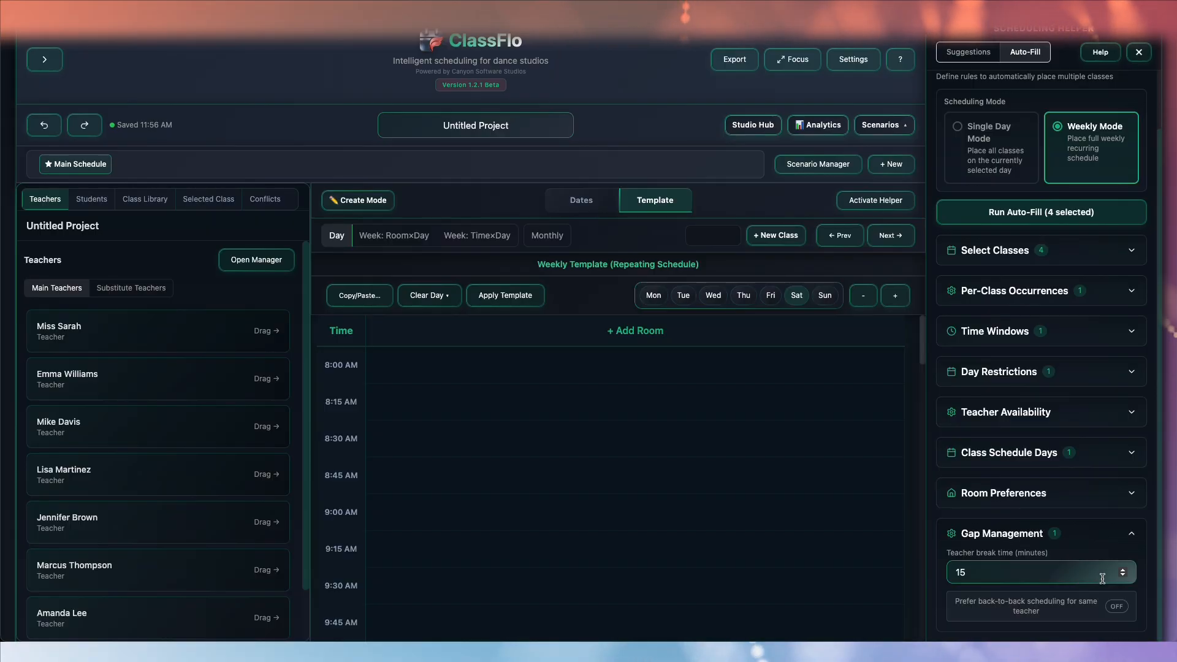
click(1118, 609)
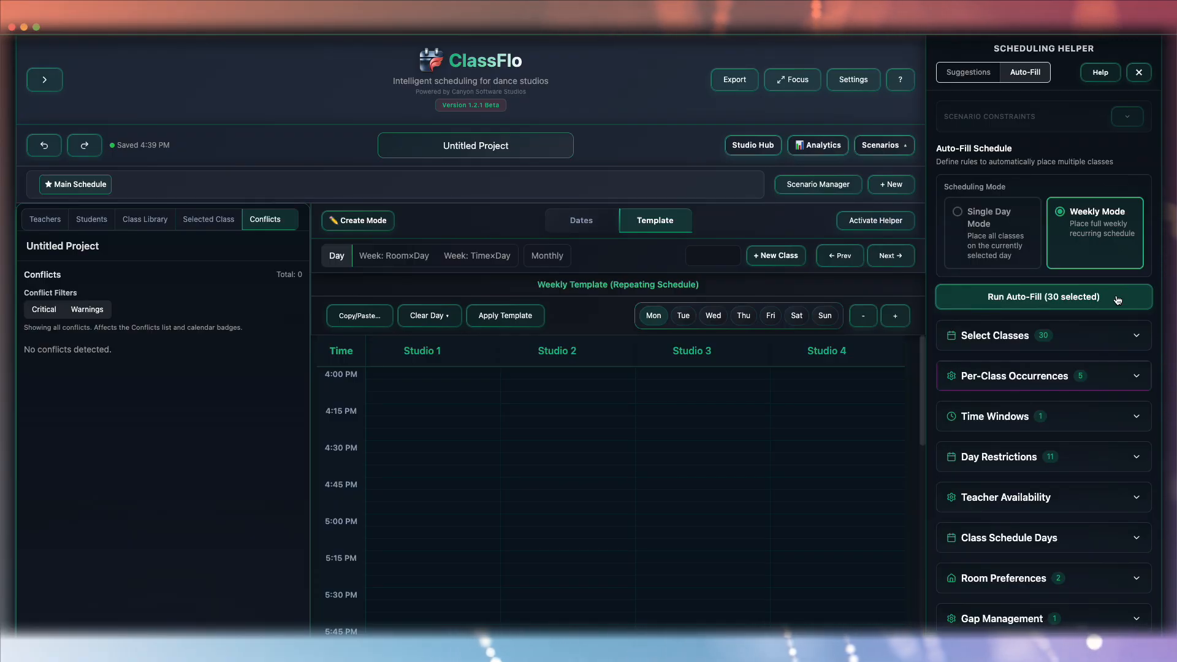
click(1118, 300)
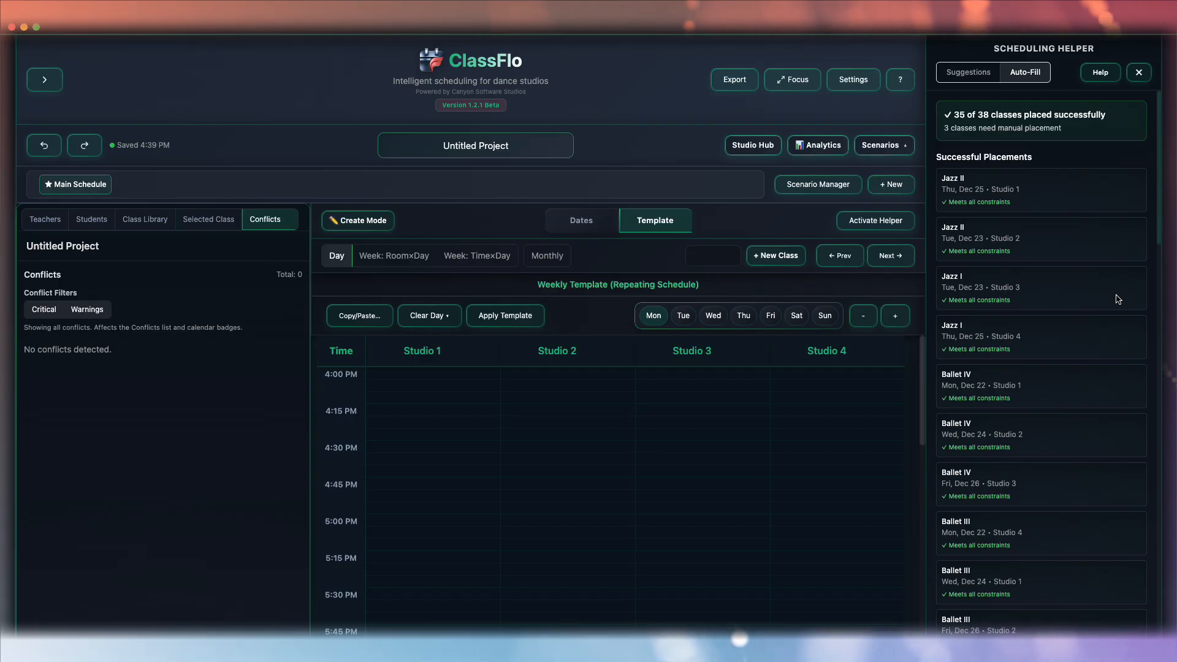
Review the successful and failed Auto-Fill placements and apply the generated schedule to the calendar
scroll(1119, 299, down, 1)
scroll(1118, 299, down, 10)
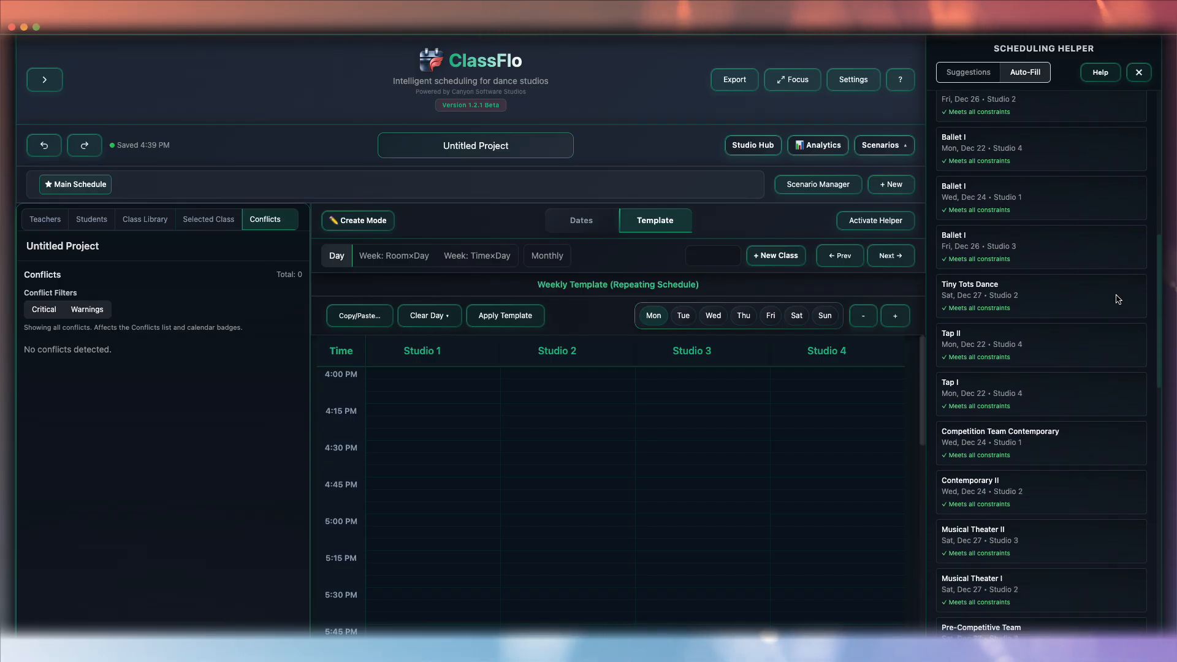
scroll(1119, 299, down, 5)
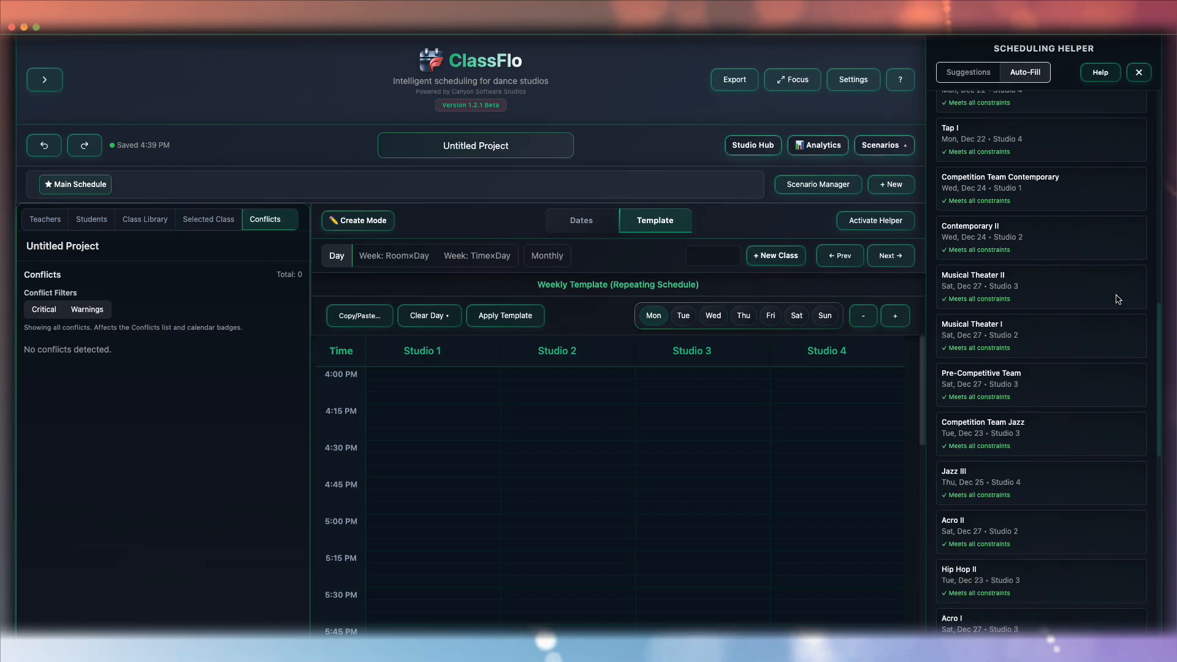
scroll(1118, 299, down, 14)
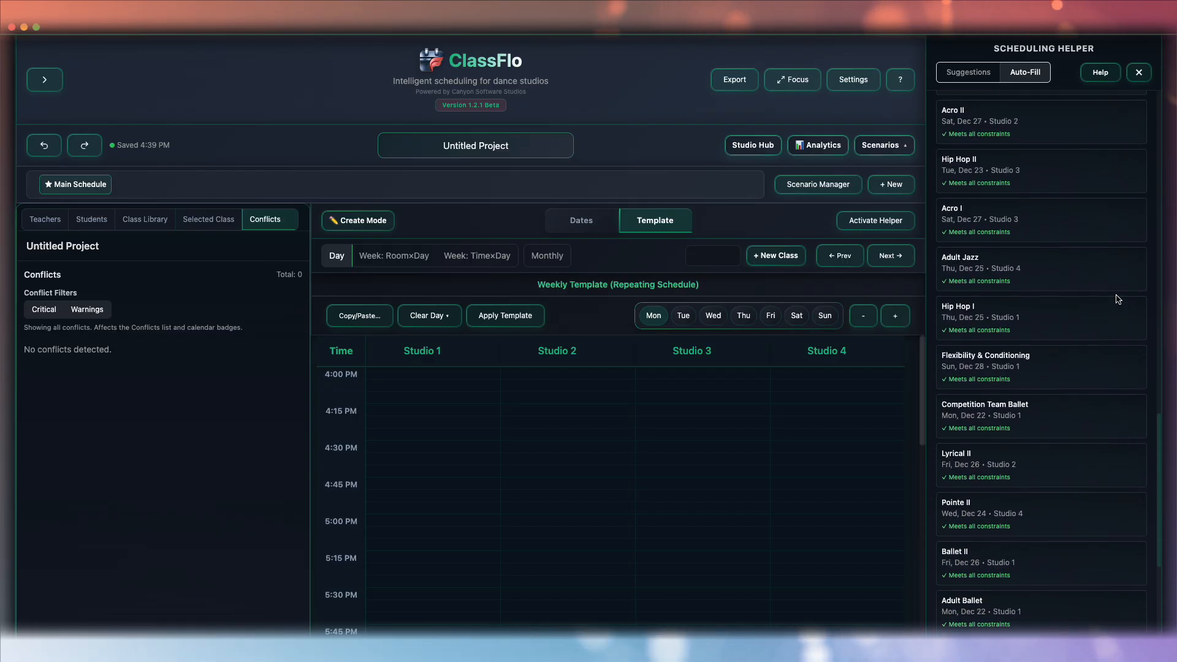
scroll(1119, 300, down, 8)
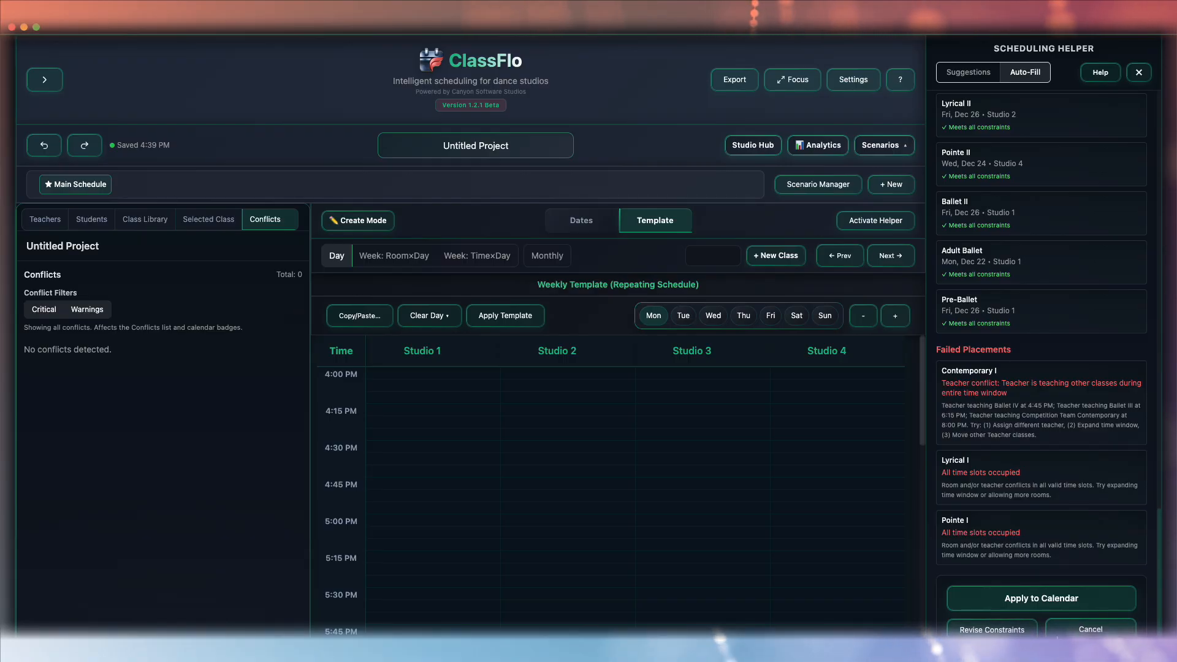
click(1044, 600)
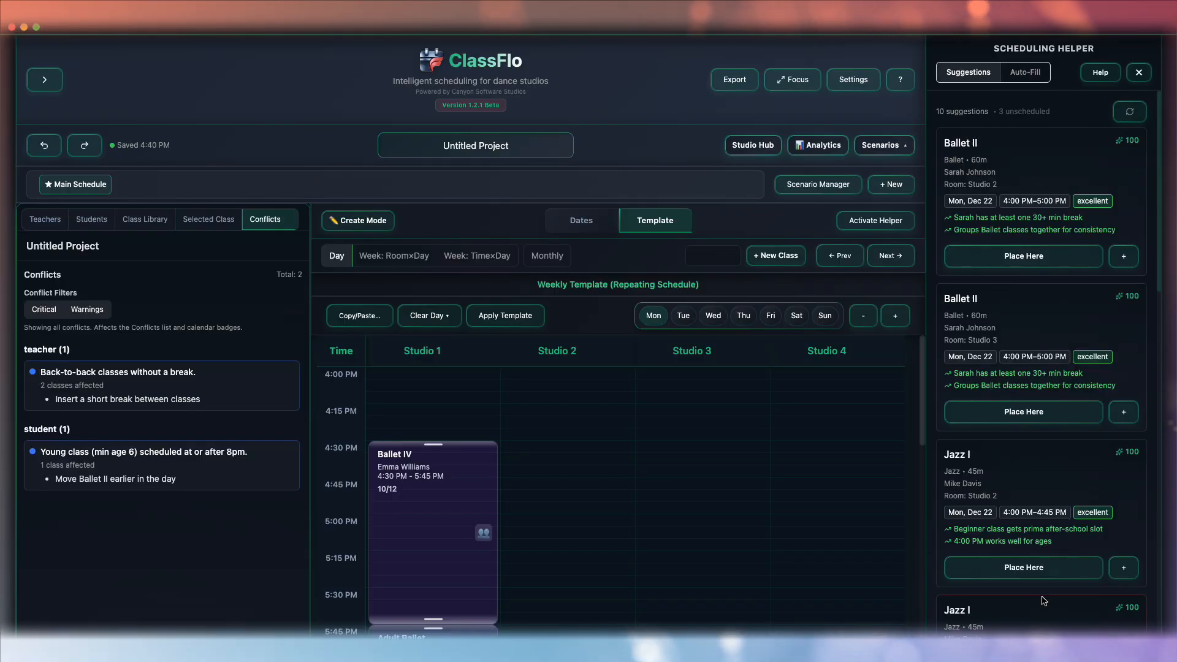
Close the Scheduling Helper, show the class library, and examine Monday's template schedule across the studios
click(893, 222)
click(144, 219)
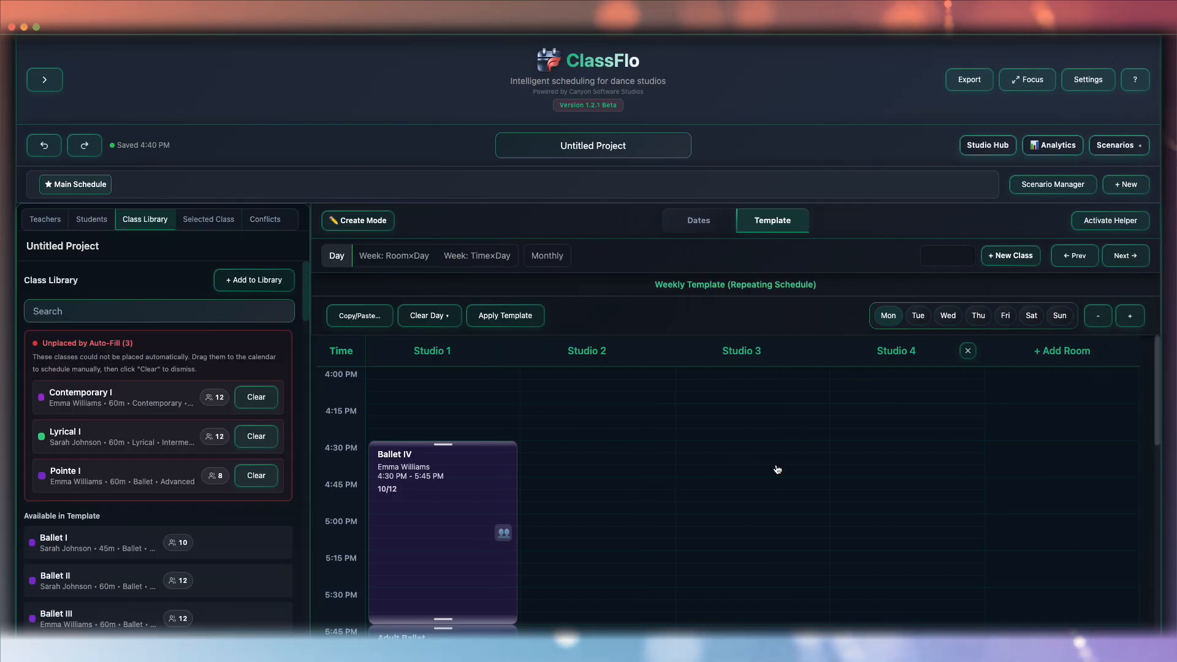
scroll(705, 539, down, 3)
scroll(707, 539, down, 5)
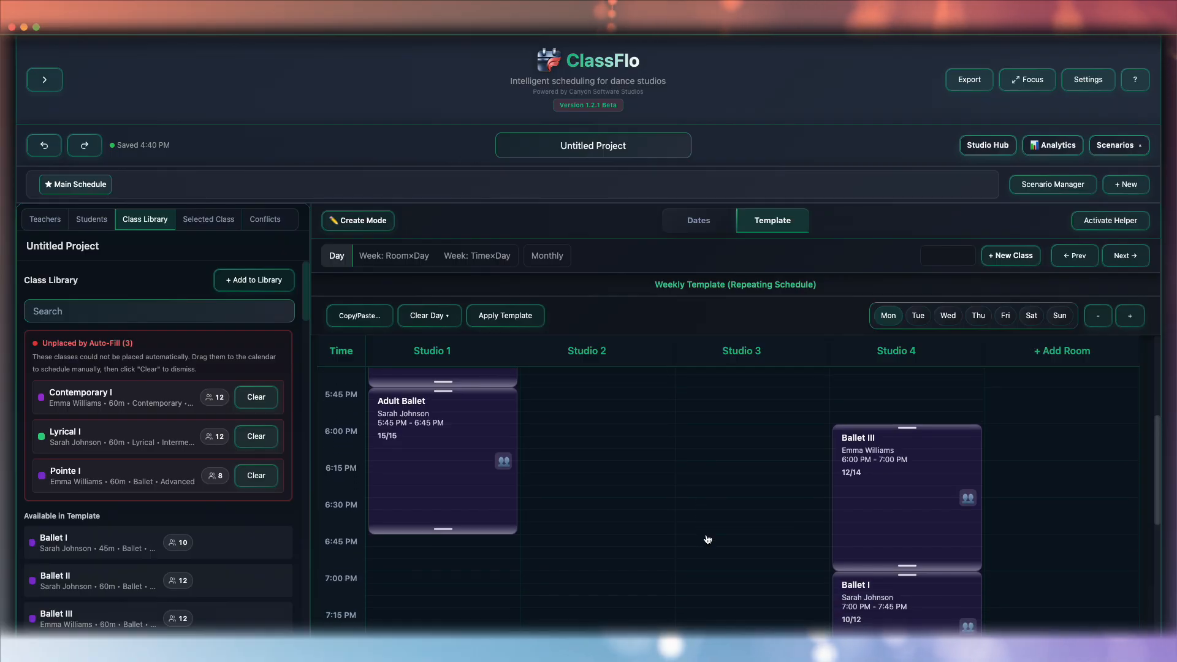
scroll(707, 539, down, 3)
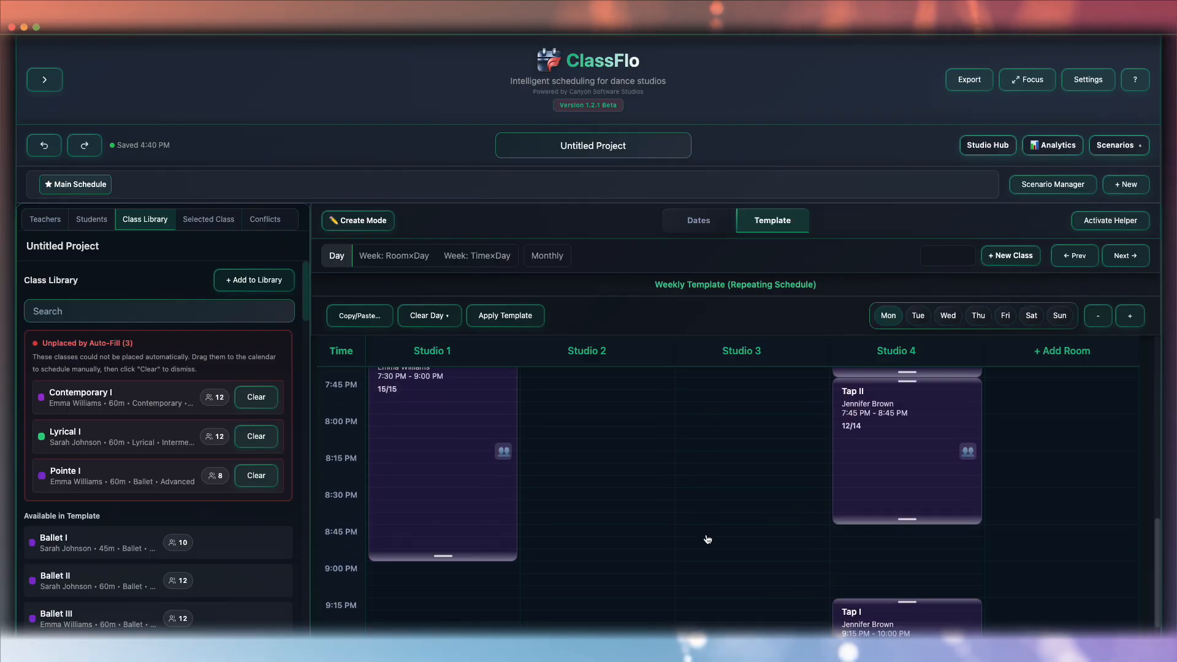
scroll(707, 539, up, 4)
scroll(707, 539, up, 6)
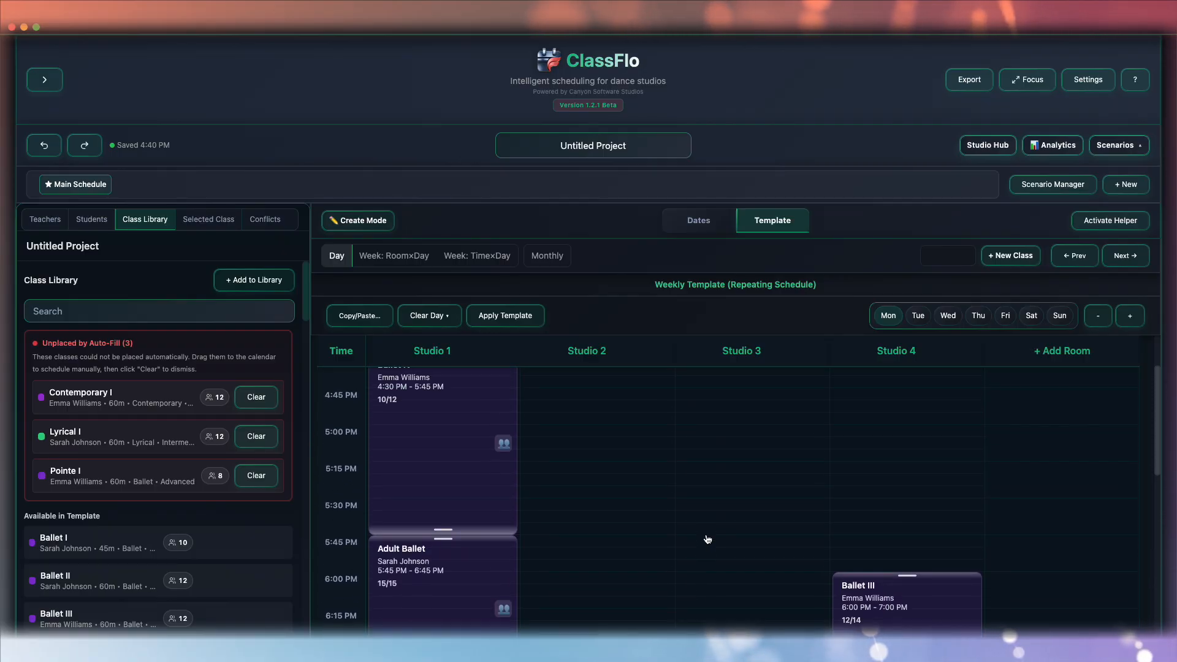
Examine Tuesday's template schedule from the early afternoon classes through the evening
click(919, 316)
scroll(688, 473, up, 1)
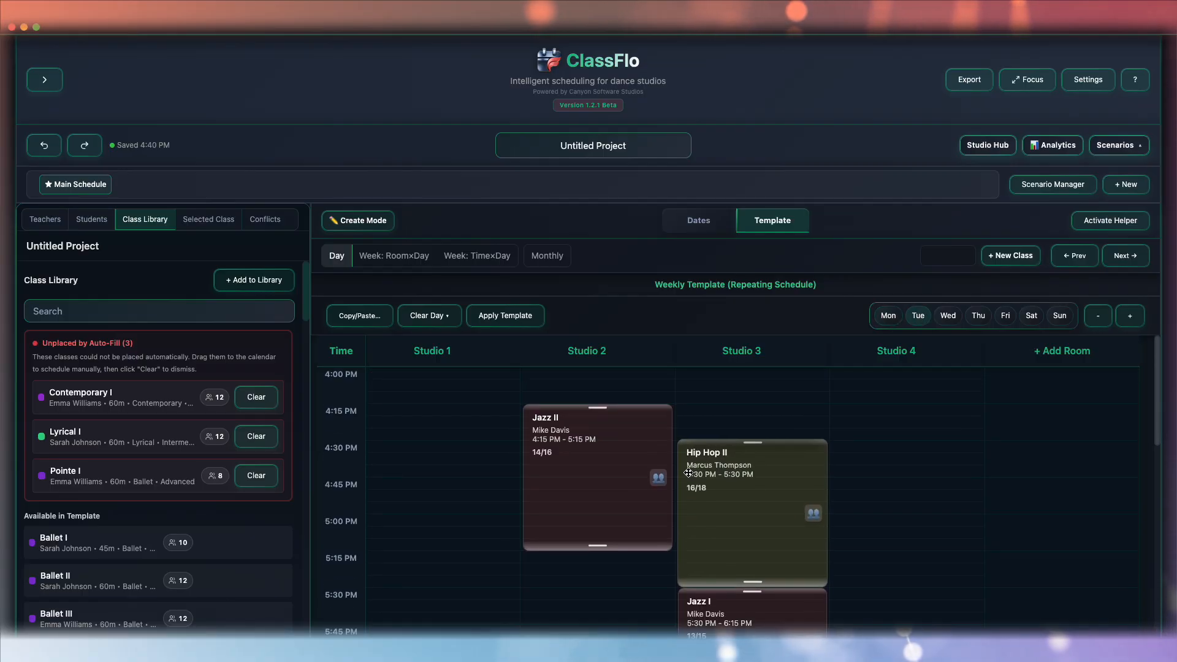
scroll(688, 472, down, 1)
scroll(689, 473, down, 5)
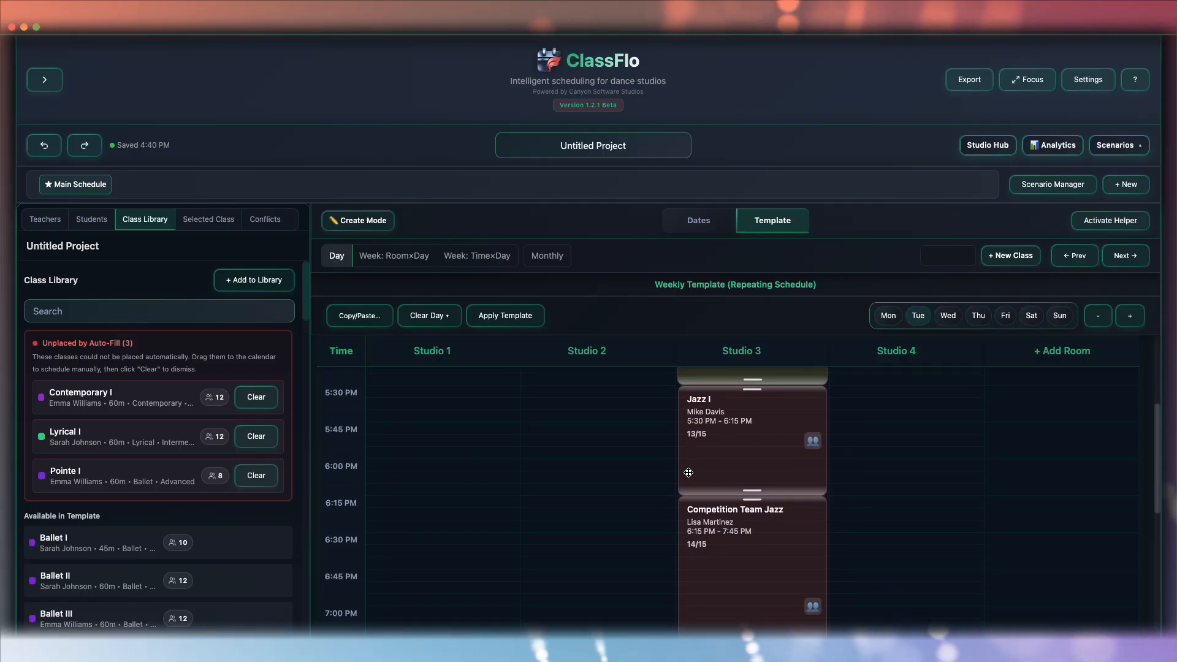
scroll(688, 473, down, 4)
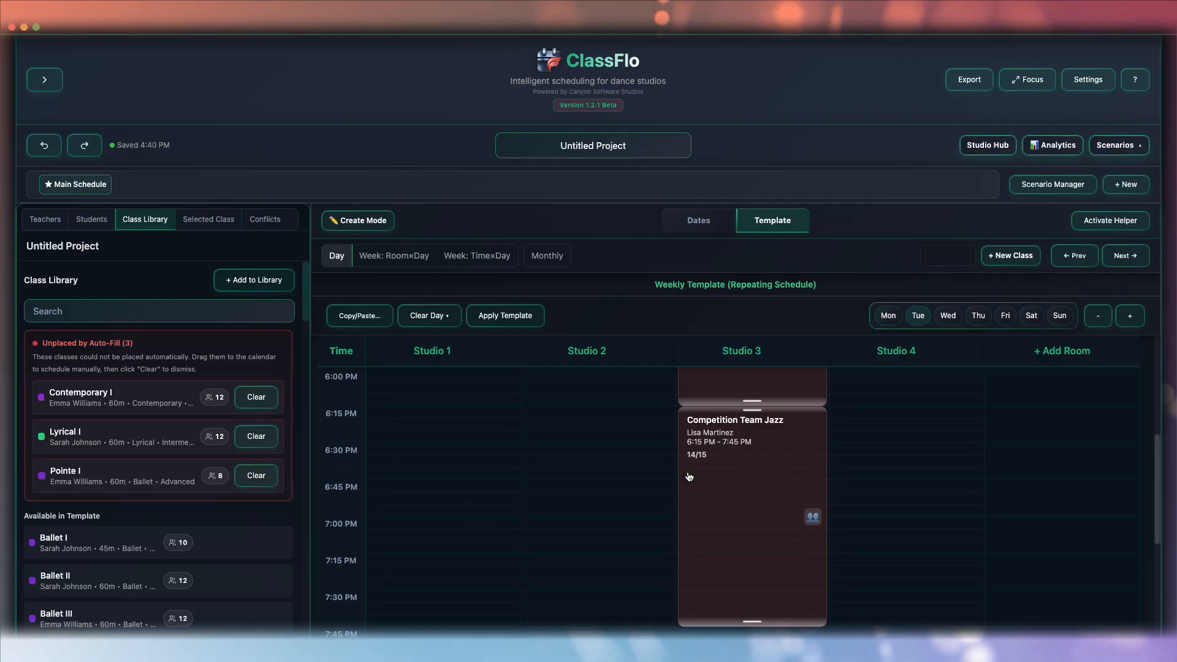
scroll(689, 472, up, 10)
Examine the Wednesday and Thursday template schedules across the studios
click(949, 316)
scroll(803, 493, down, 4)
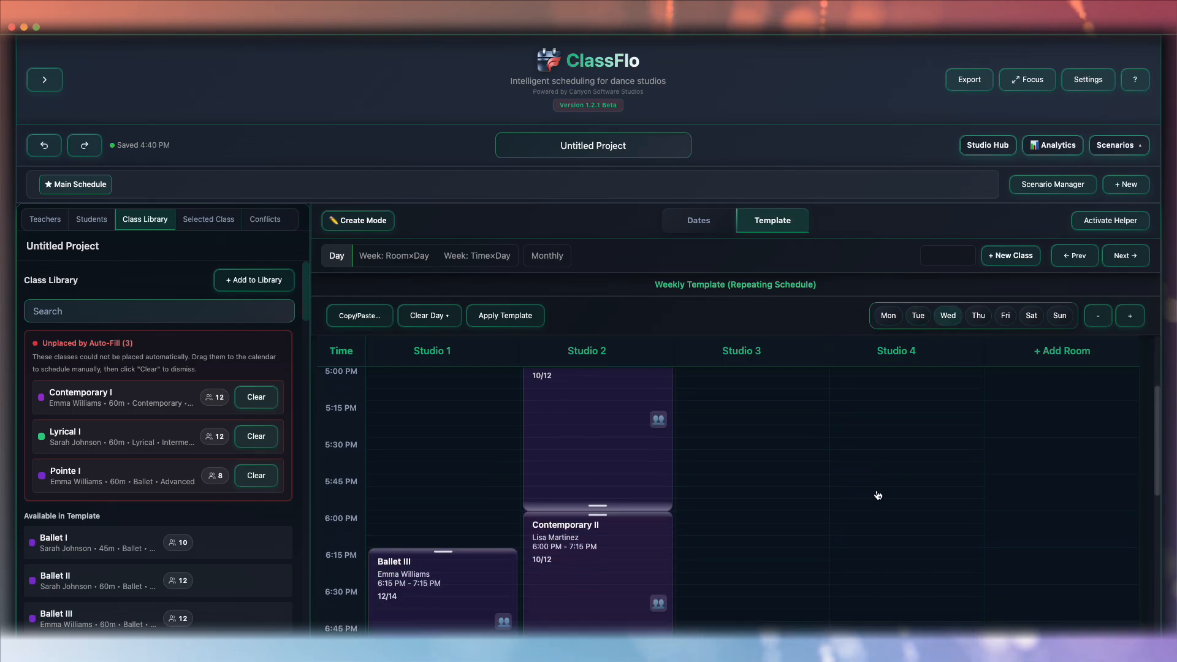
scroll(878, 495, down, 5)
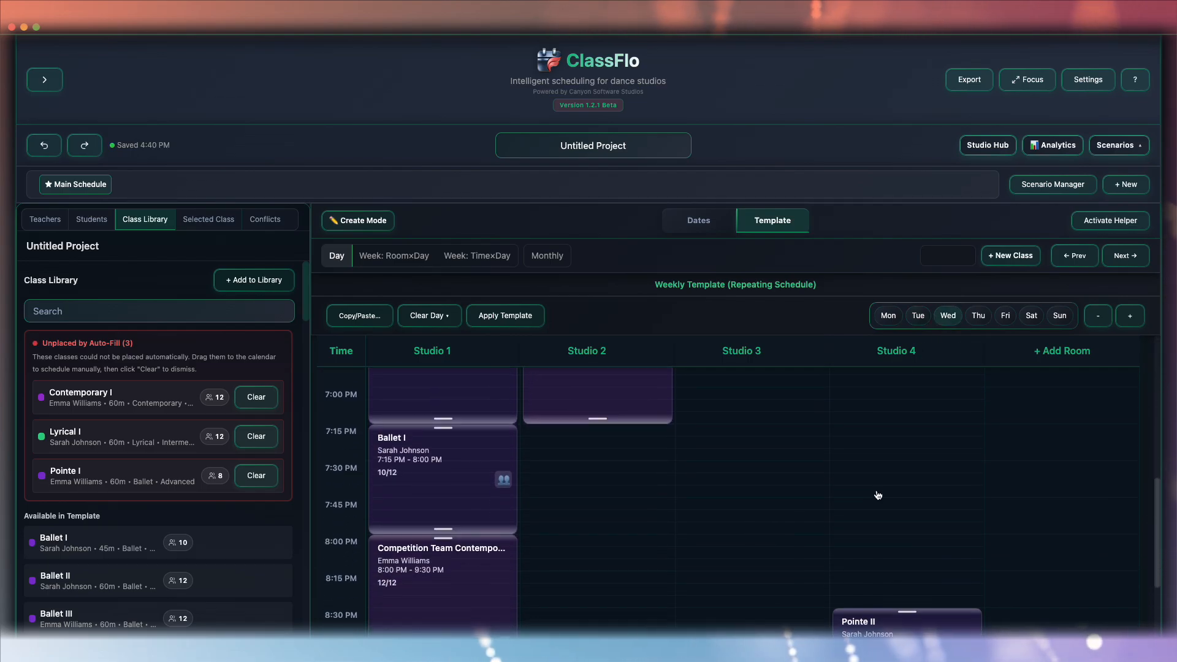
scroll(878, 496, up, 10)
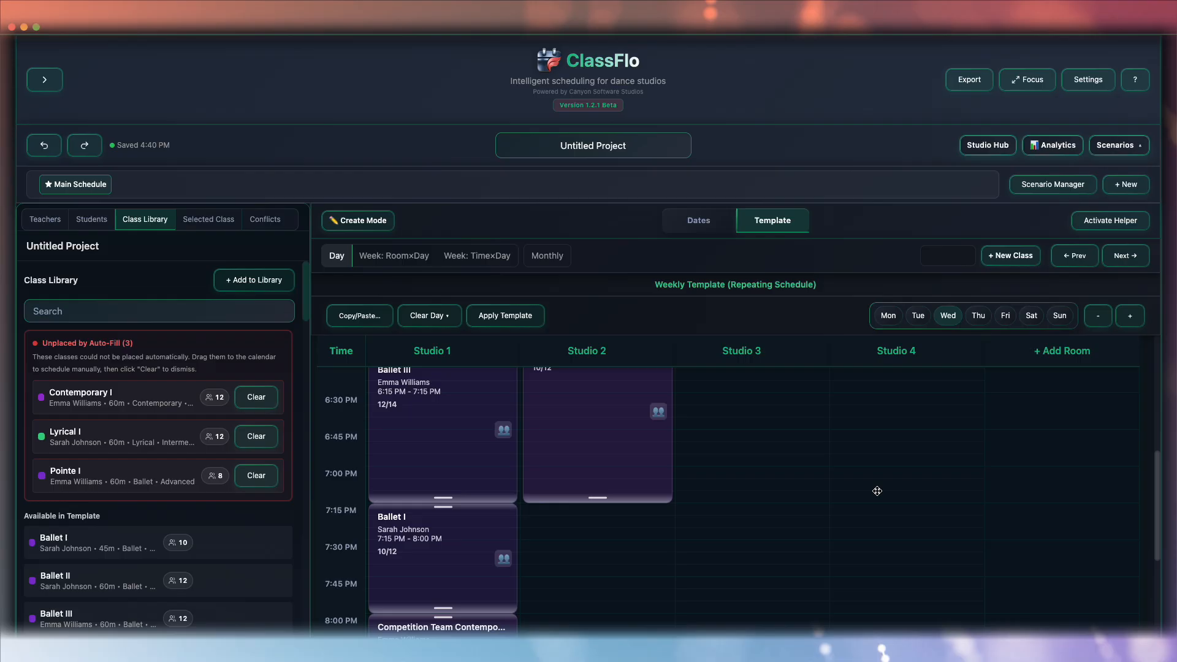
click(979, 317)
scroll(854, 499, down, 4)
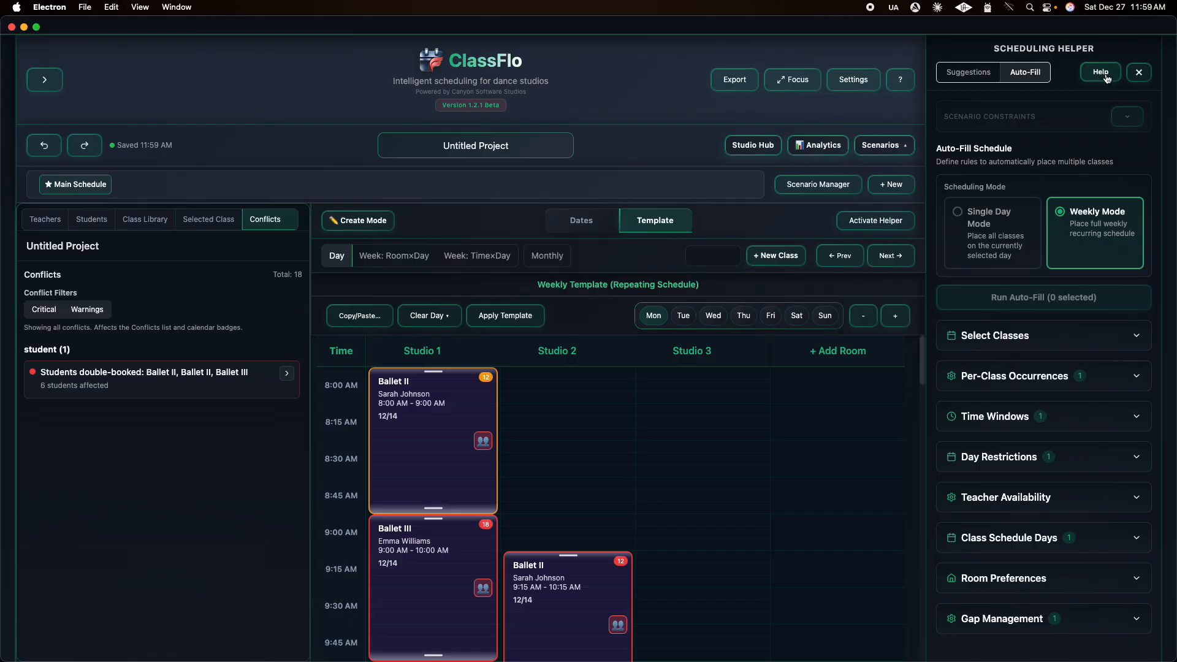
Open the Auto-Fill constraints guide and read through its explanations of each rule type
click(1101, 73)
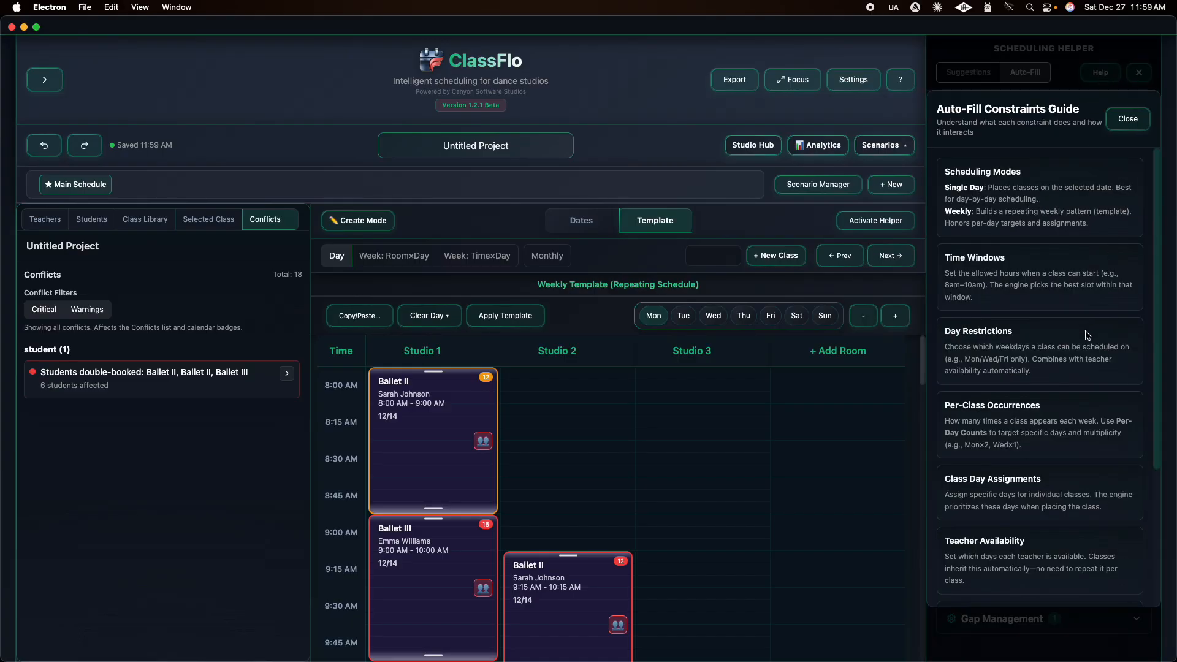
scroll(1087, 334, down, 2)
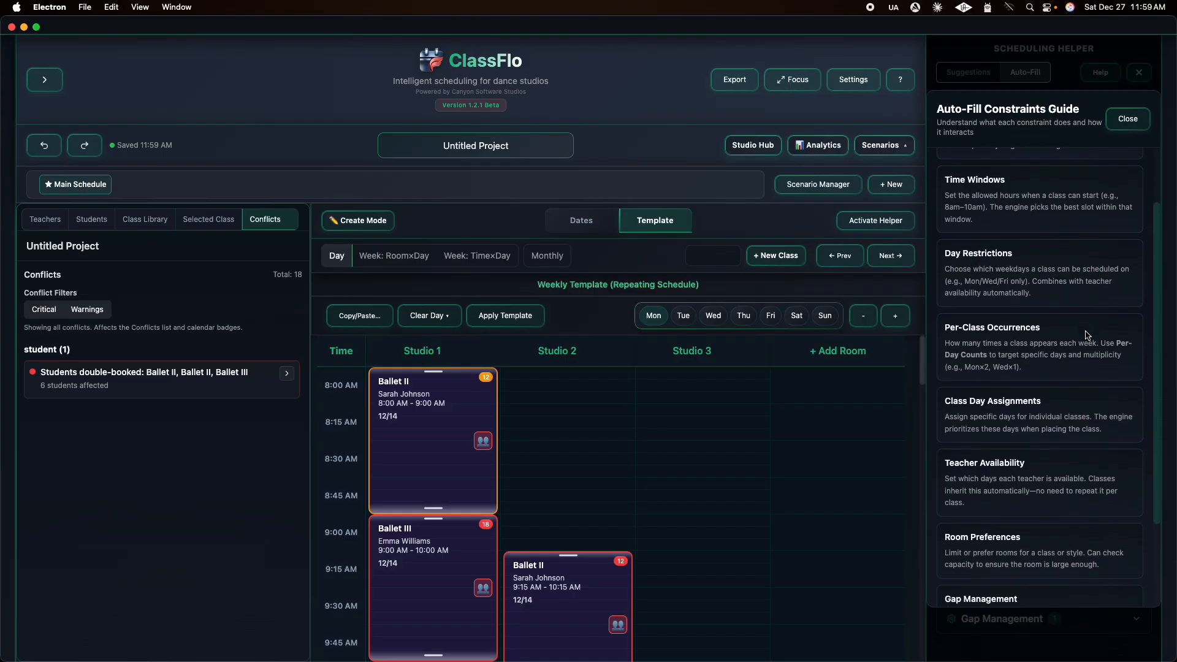